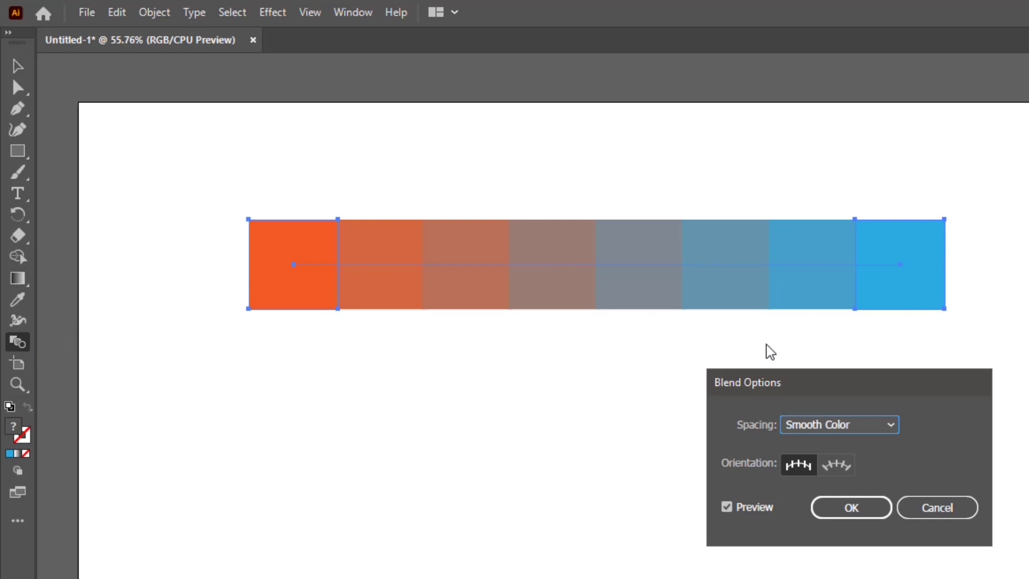
Step: Set the blend between the orange and blue squares to Specified Steps spacing with 5 steps and apply it
{"action": "left_click_drag", "start_coordinate": [829, 379], "coordinate": [624, 381]}
{"action": "left_click", "coordinate": [667, 427]}
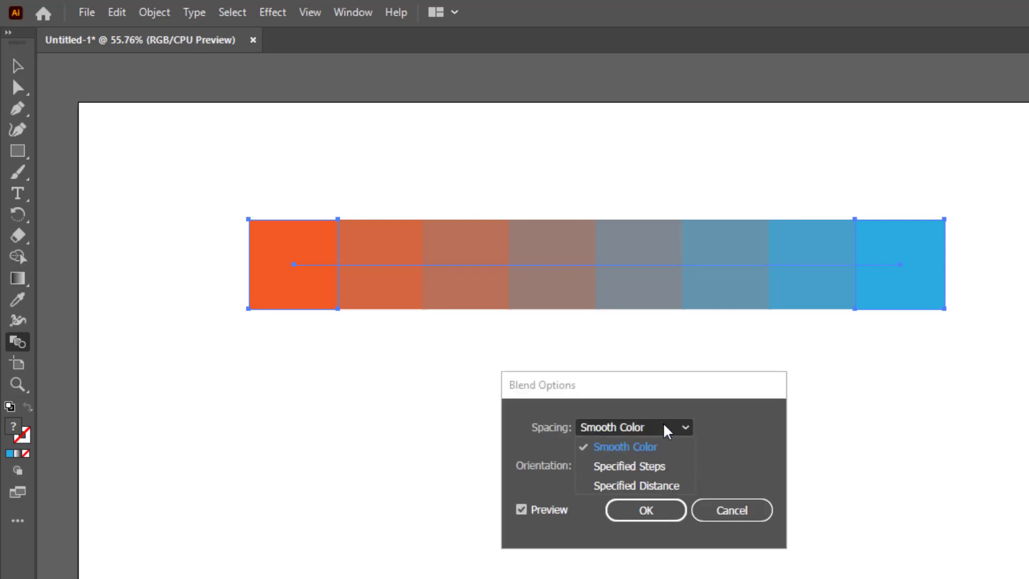
{"action": "left_click", "coordinate": [648, 467]}
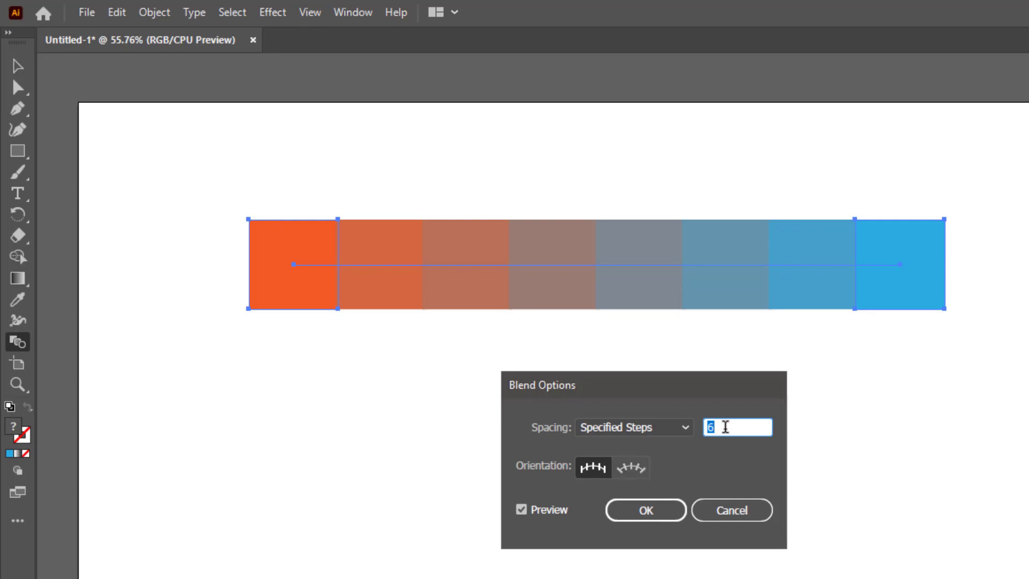
{"action": "scroll", "coordinate": [725, 427], "scroll_direction": "down", "scroll_amount": 1}
{"action": "scroll", "coordinate": [725, 427], "scroll_direction": "up", "scroll_amount": 6}
{"action": "scroll", "coordinate": [725, 427], "scroll_direction": "down", "scroll_amount": 9}
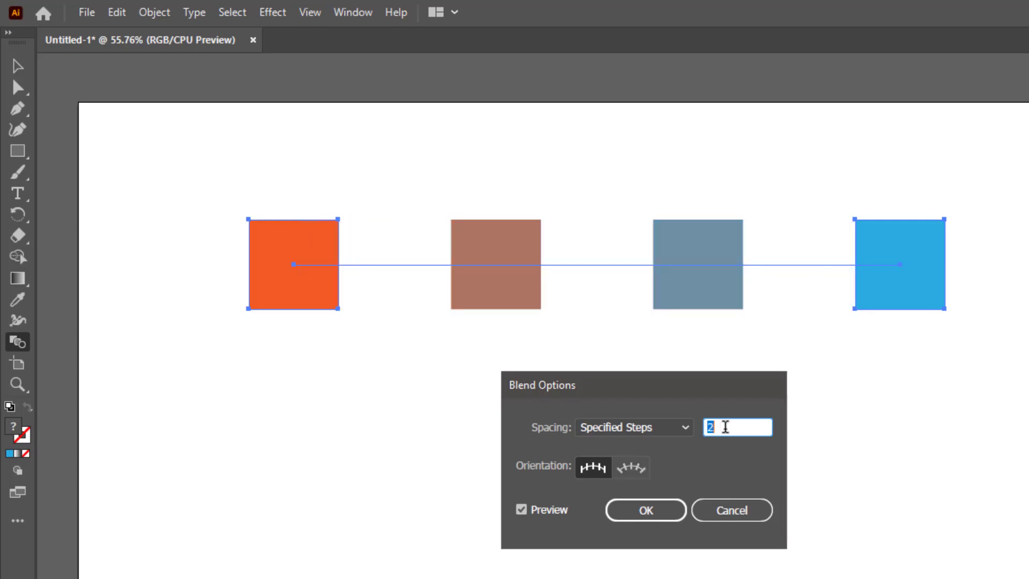
{"action": "scroll", "coordinate": [725, 427], "scroll_direction": "up", "scroll_amount": 3}
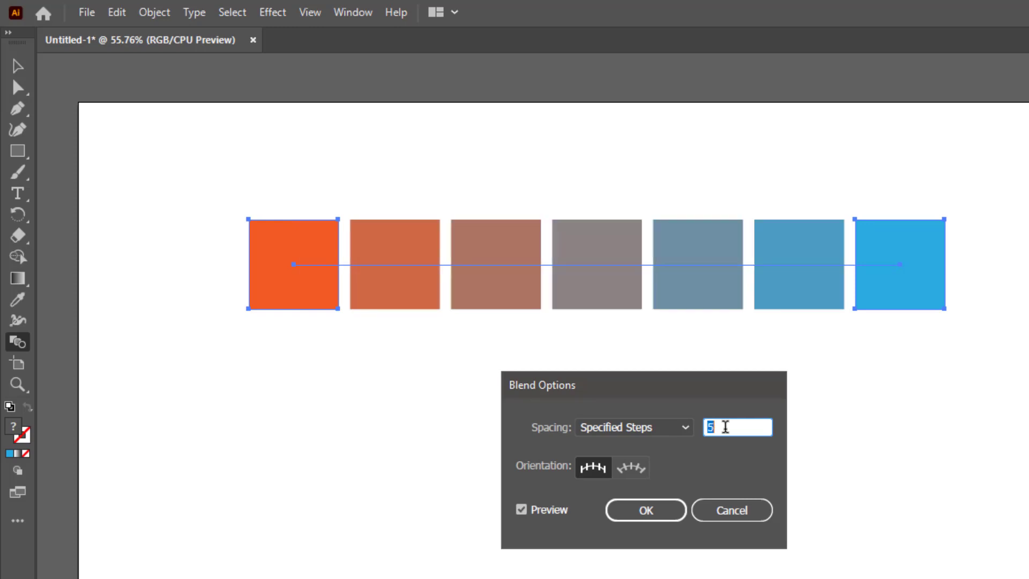
{"action": "scroll", "coordinate": [725, 427], "scroll_direction": "up", "scroll_amount": 1}
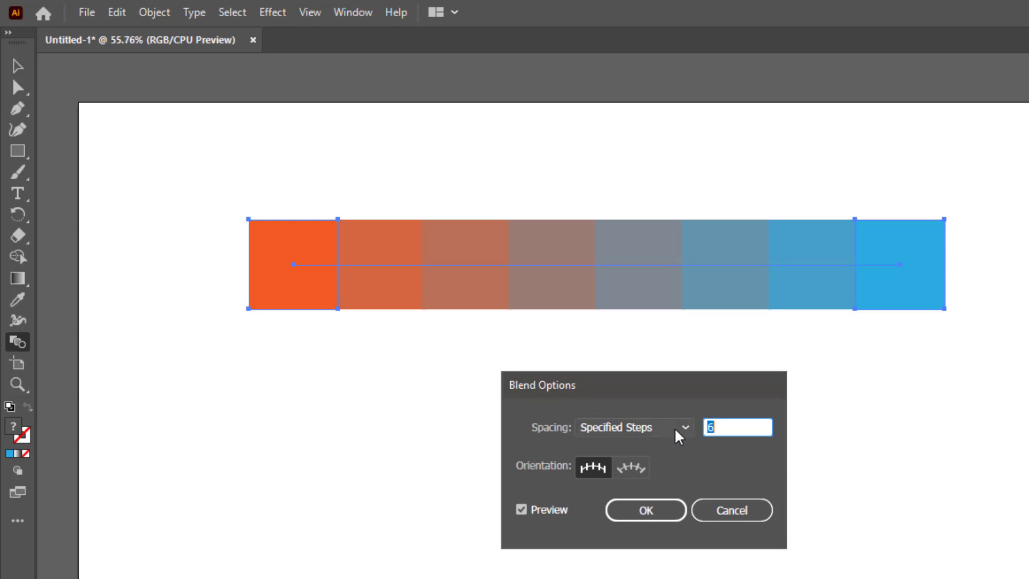
{"action": "scroll", "coordinate": [728, 427], "scroll_direction": "down", "scroll_amount": 1}
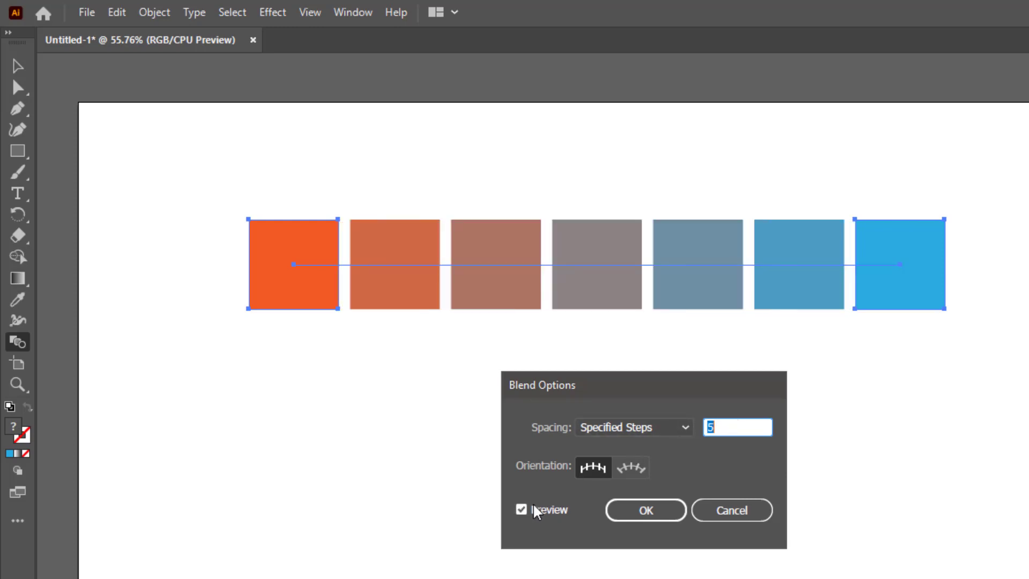
{"action": "left_click", "coordinate": [631, 468]}
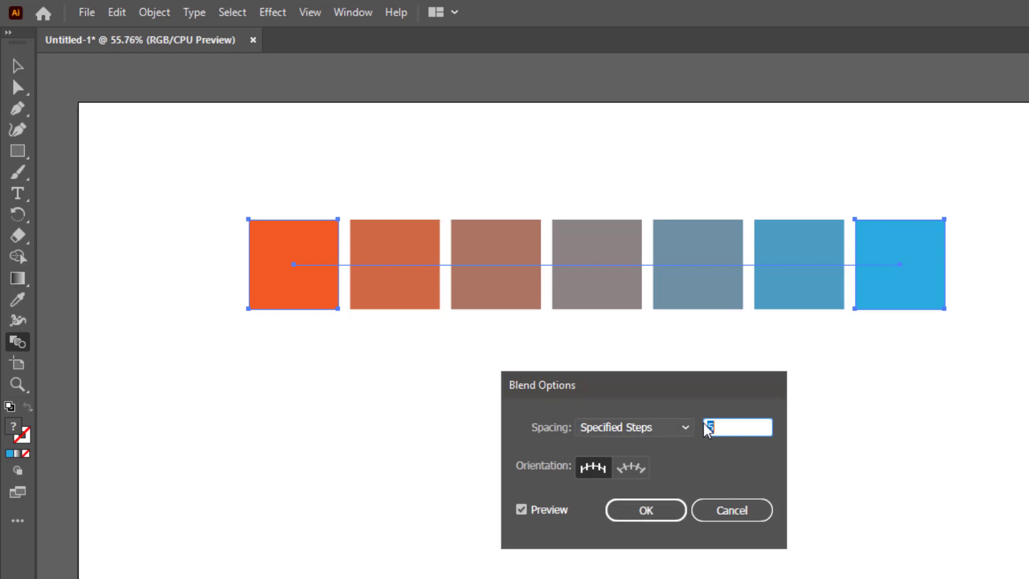
{"action": "left_click", "coordinate": [650, 512]}
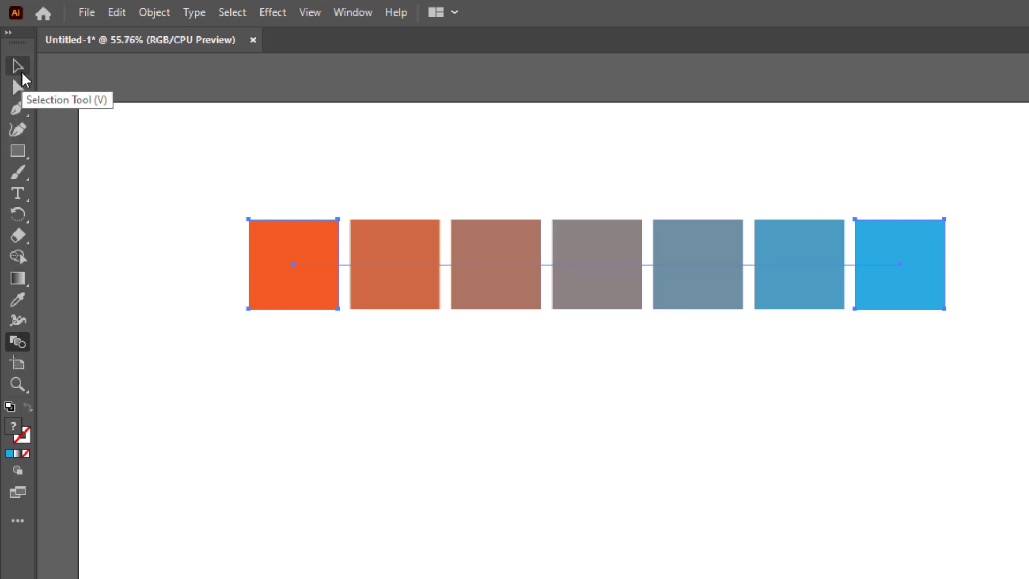
Step: Release the blend so that only the original orange and blue squares remain
{"action": "left_click", "coordinate": [21, 66]}
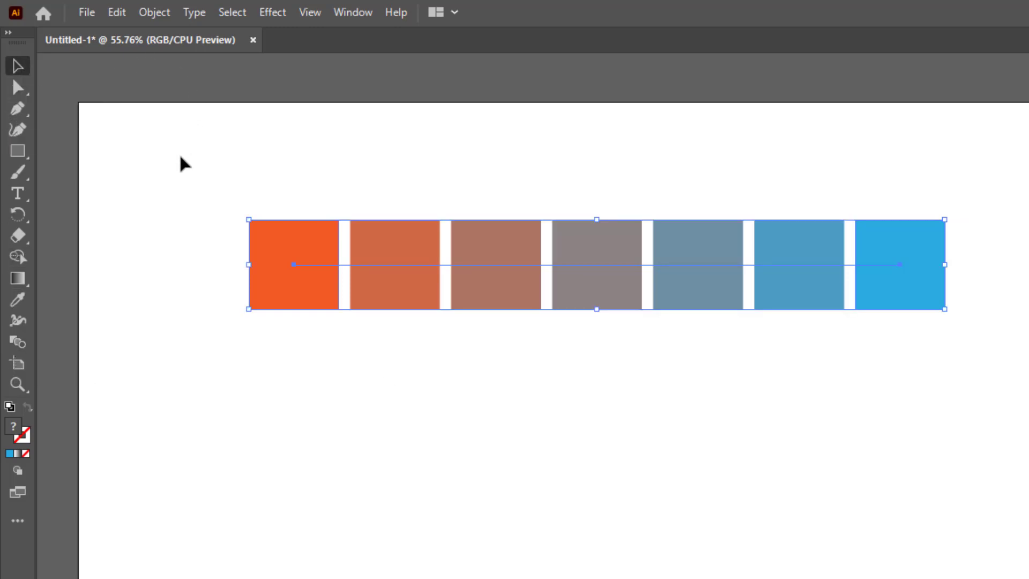
{"action": "left_click_drag", "start_coordinate": [185, 168], "coordinate": [362, 299]}
{"action": "left_click", "coordinate": [154, 12]}
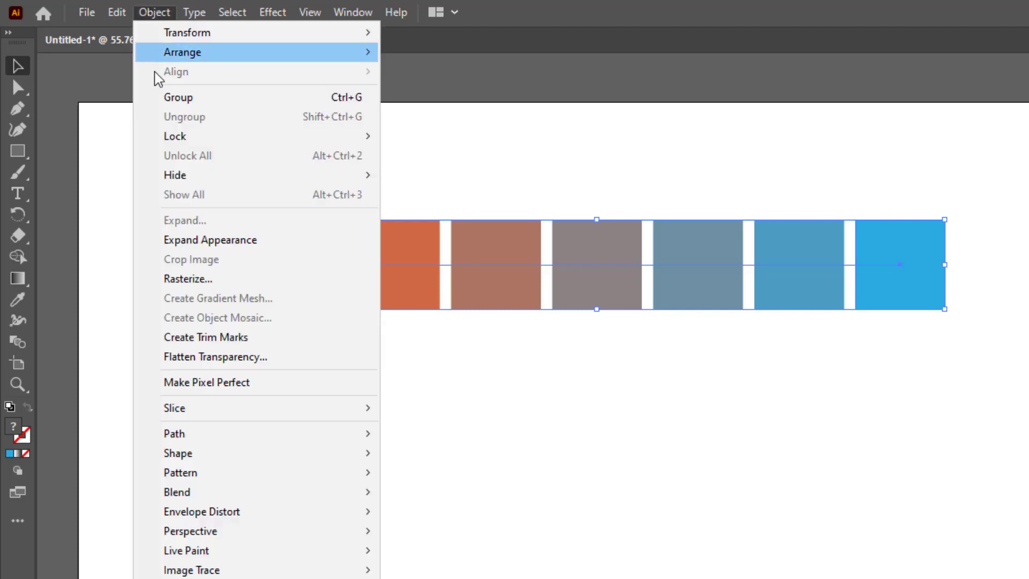
{"action": "mouse_move", "coordinate": [155, 491]}
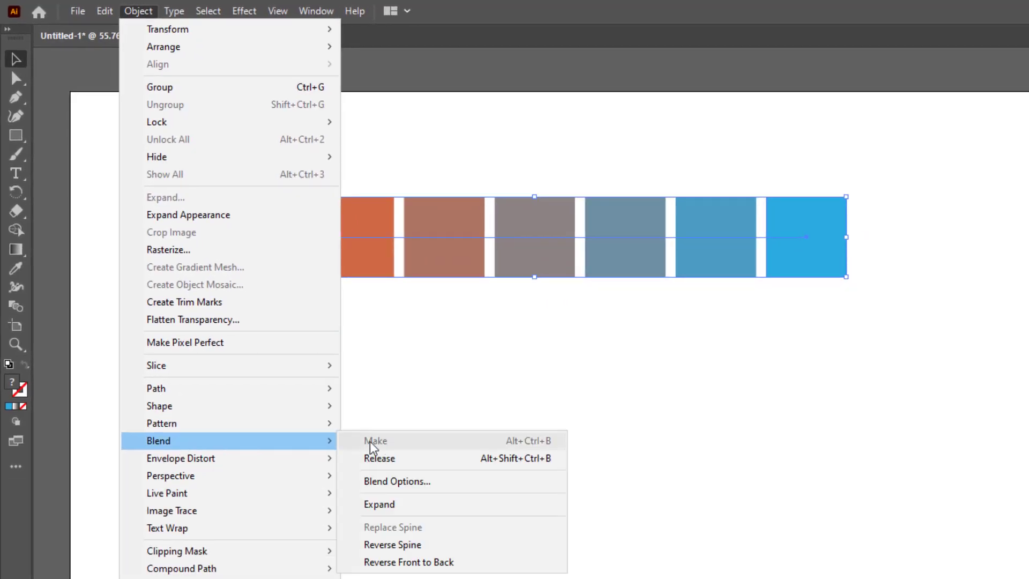
{"action": "left_click", "coordinate": [430, 459]}
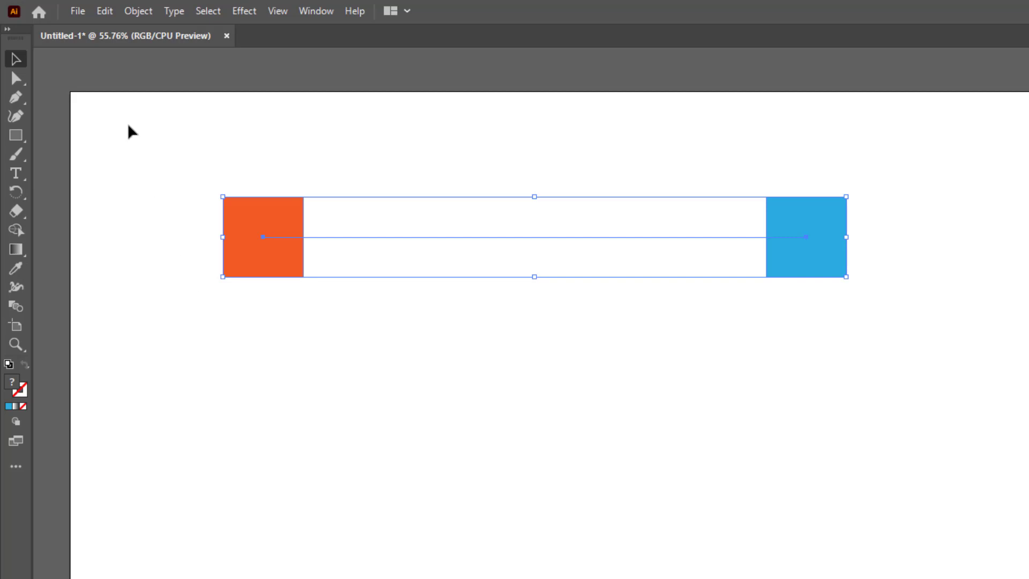
Step: Make a new blend between the orange and blue squares
{"action": "left_click", "coordinate": [135, 12]}
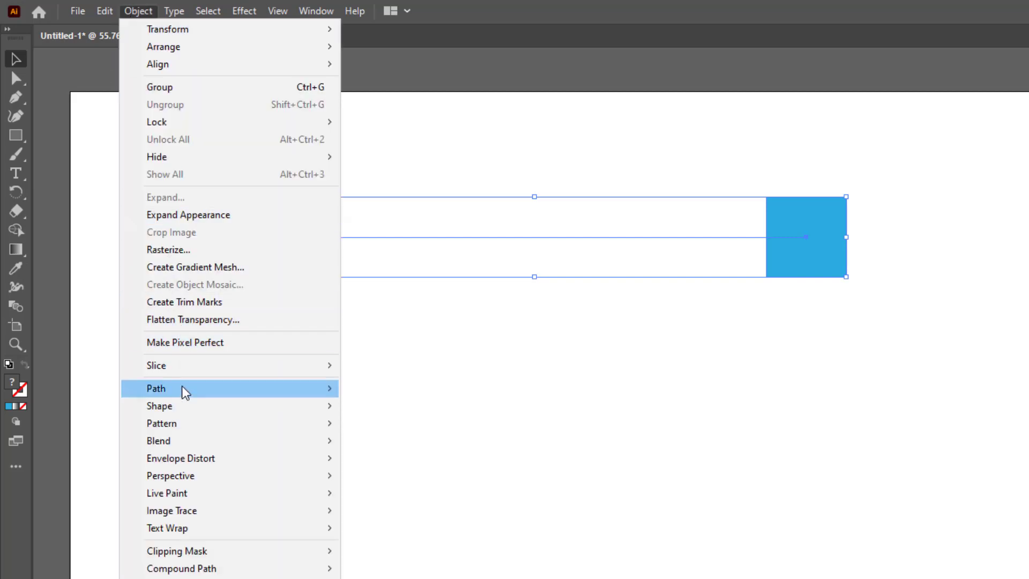
{"action": "mouse_move", "coordinate": [183, 440]}
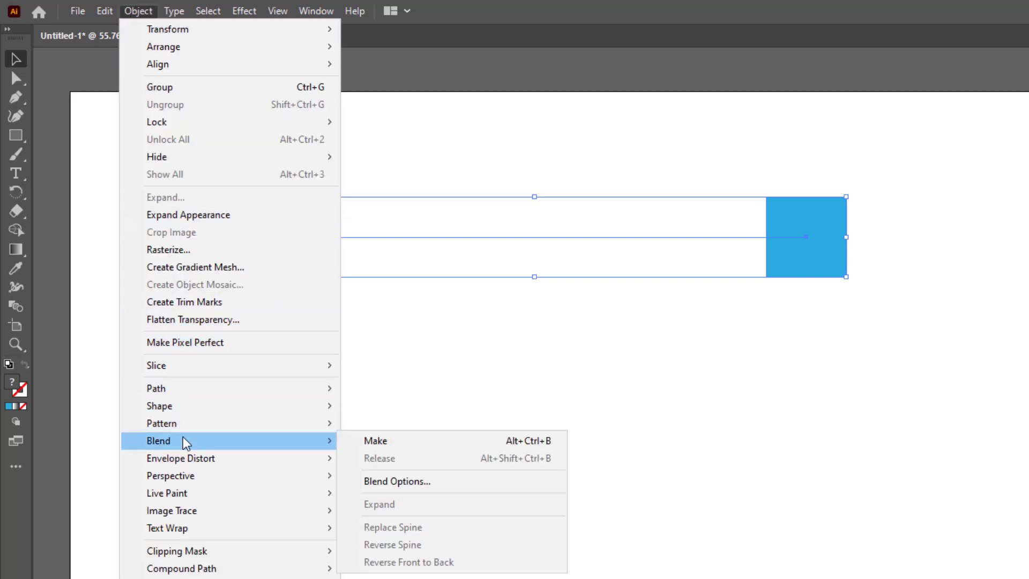
{"action": "left_click", "coordinate": [404, 448]}
Step: Change the new blend's options to Specified Steps spacing with 5 steps
{"action": "left_click", "coordinate": [138, 10]}
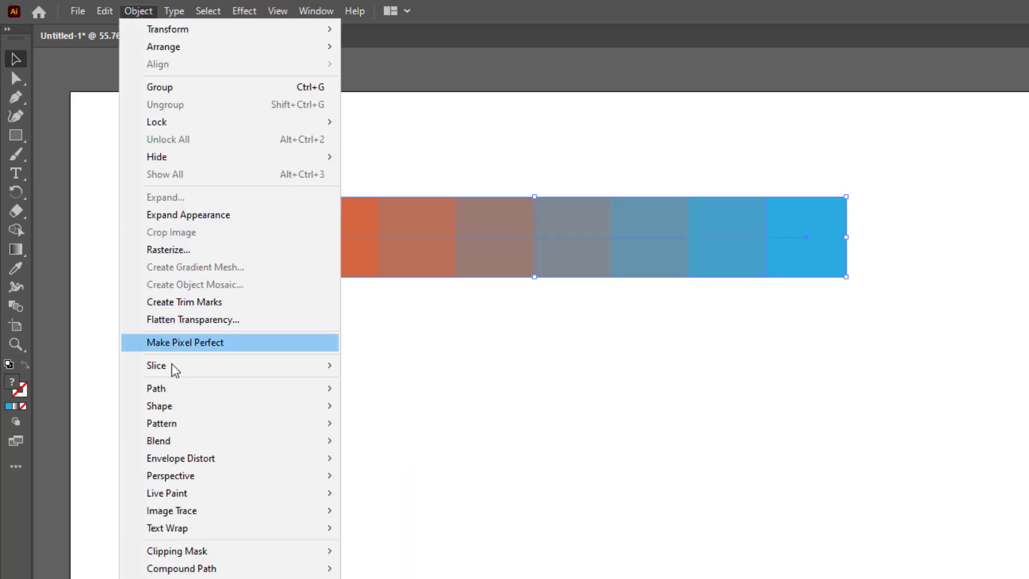
{"action": "mouse_move", "coordinate": [298, 442]}
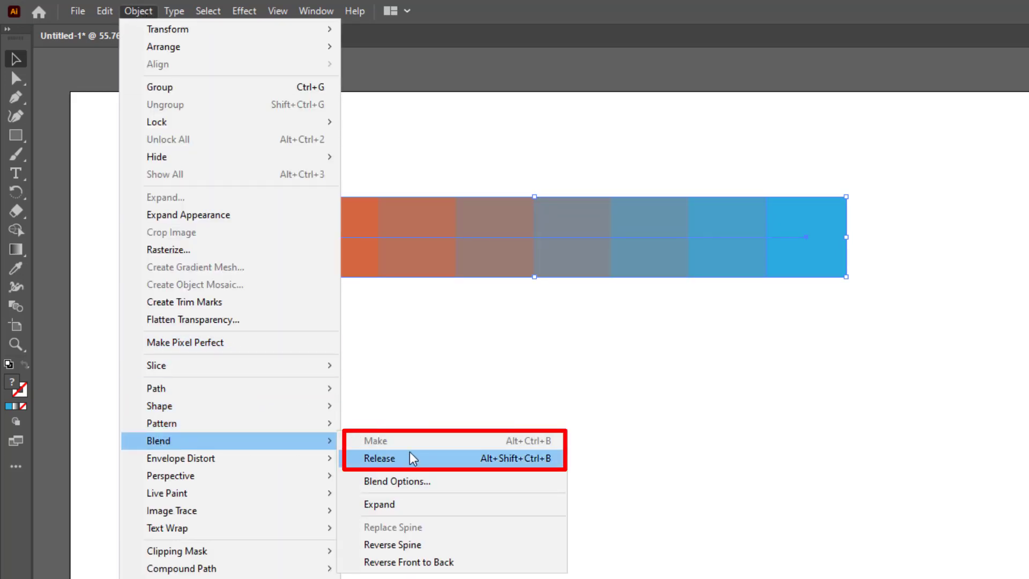
{"action": "left_click", "coordinate": [432, 481]}
{"action": "left_click", "coordinate": [573, 382]}
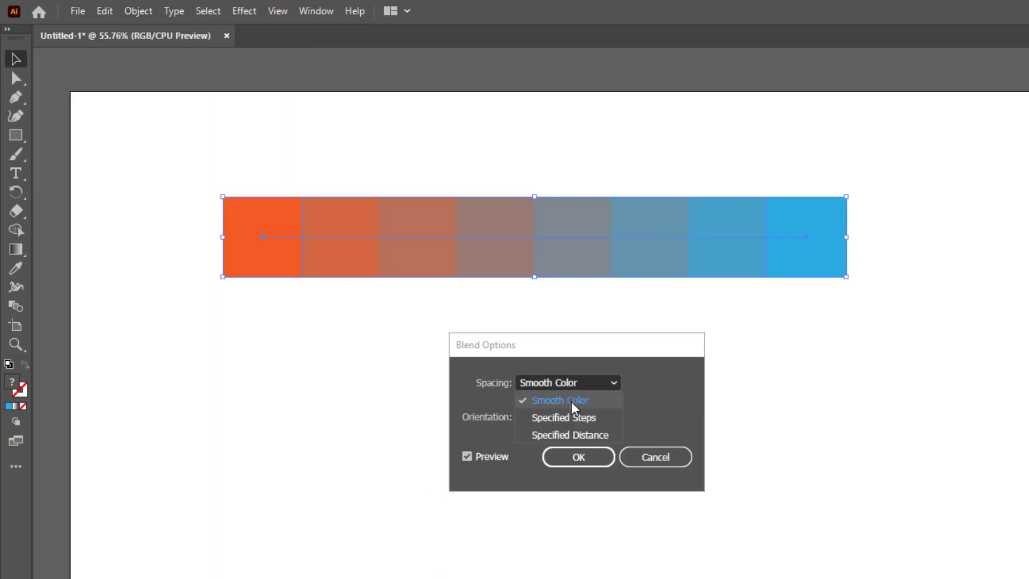
{"action": "left_click", "coordinate": [574, 416]}
{"action": "scroll", "coordinate": [648, 384], "scroll_direction": "down", "scroll_amount": 1}
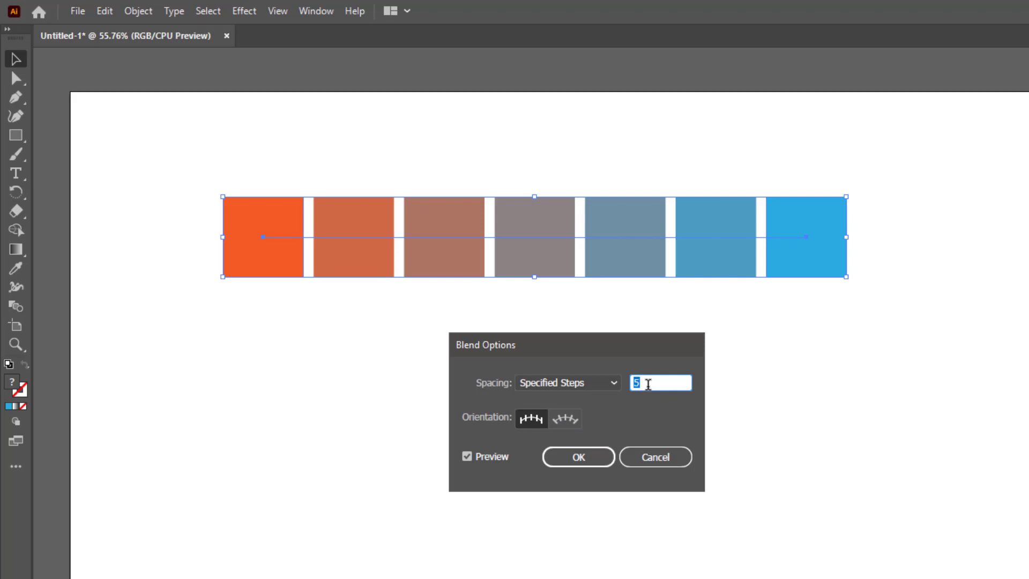
{"action": "left_click", "coordinate": [592, 457]}
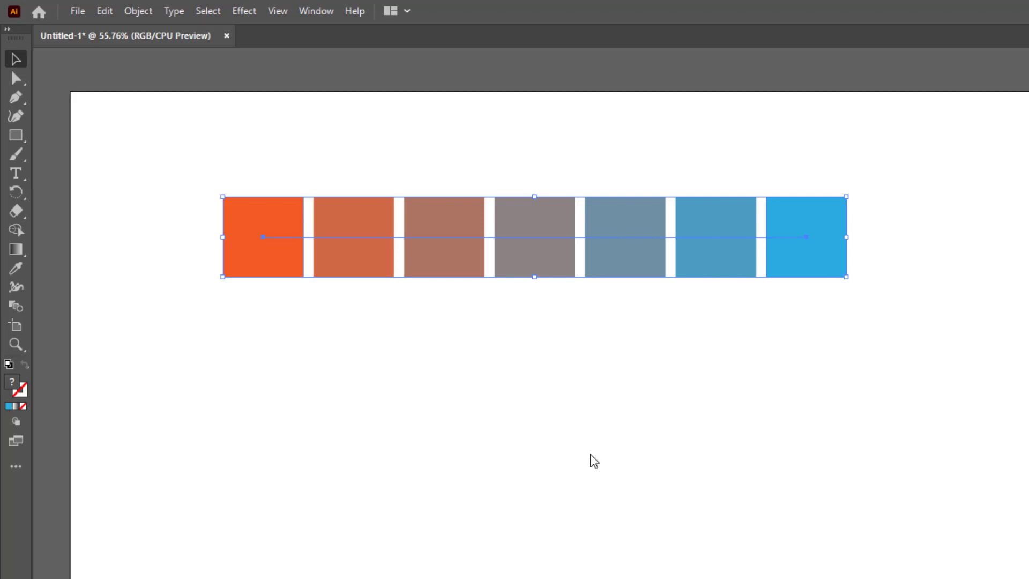
Step: Expand the blend into separate shapes and ungroup the resulting squares
{"action": "left_click", "coordinate": [139, 11]}
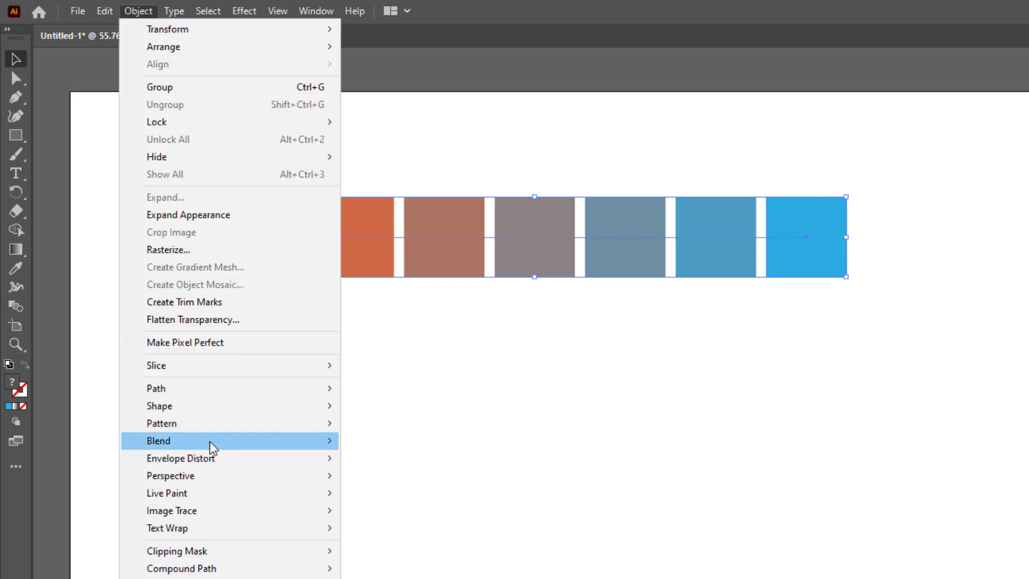
{"action": "mouse_move", "coordinate": [213, 447]}
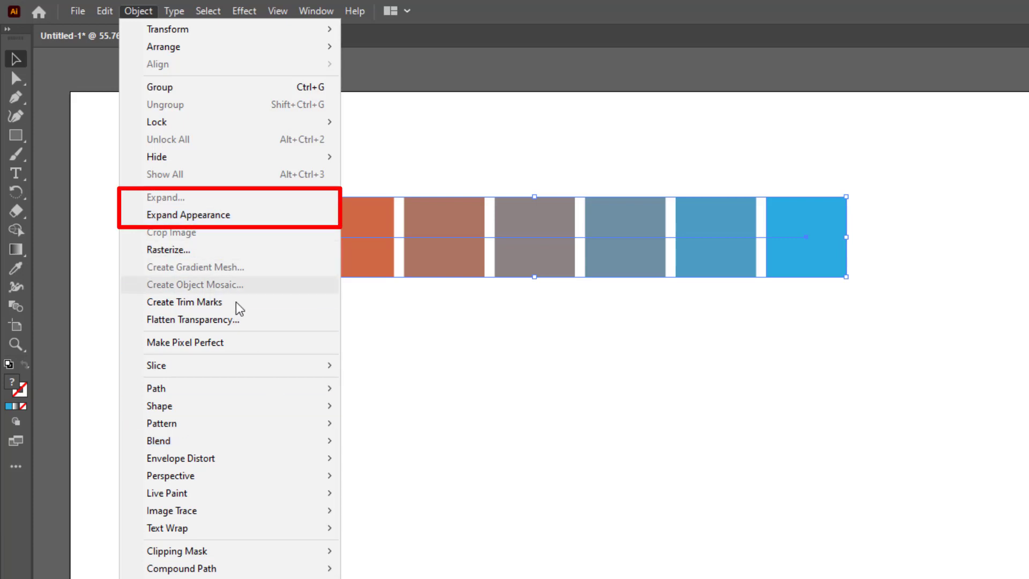
{"action": "mouse_move", "coordinate": [300, 442]}
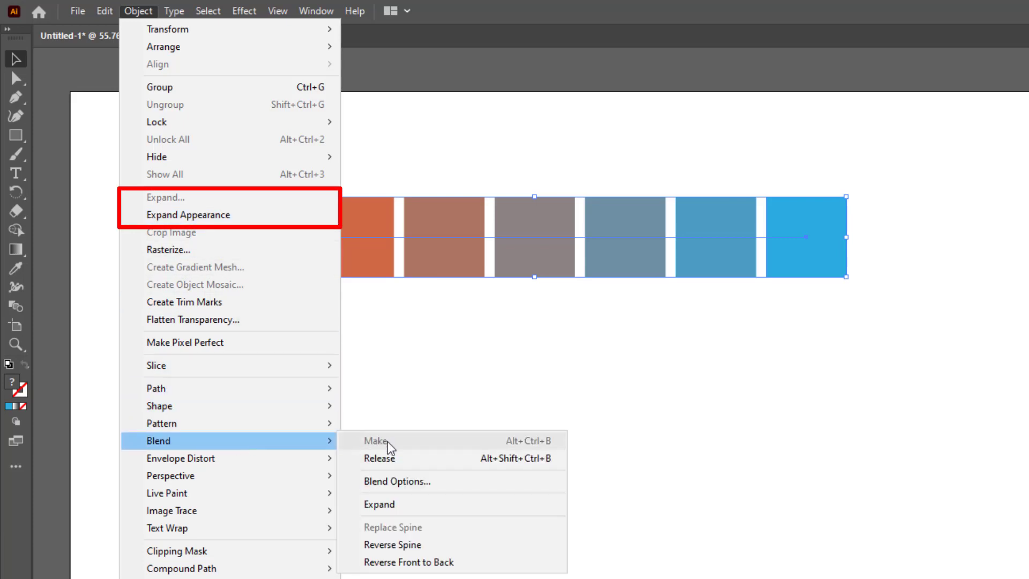
{"action": "left_click", "coordinate": [403, 506]}
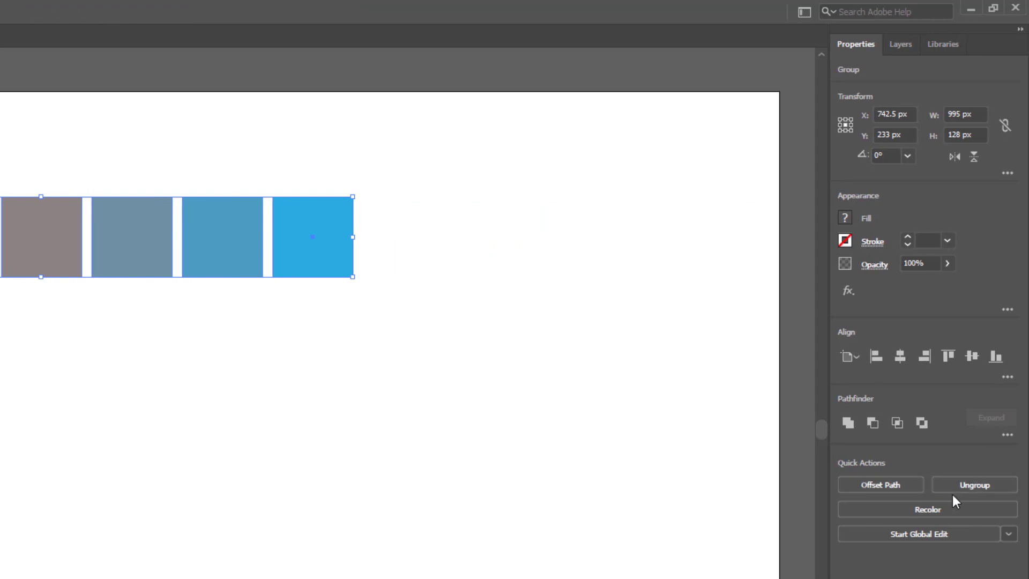
{"action": "left_click", "coordinate": [969, 485]}
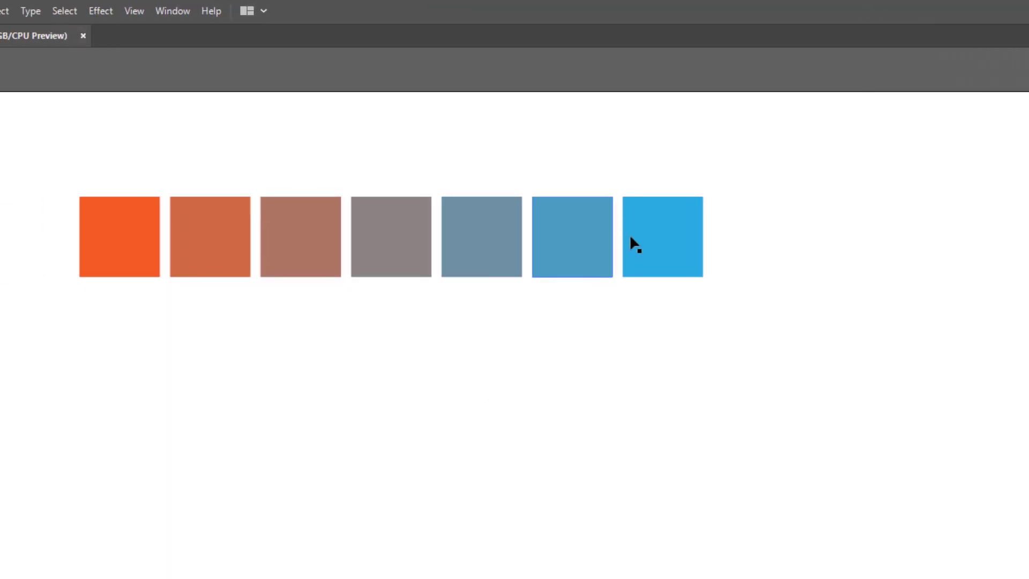
Step: Move the three bluest squares individually out of the row
{"action": "left_click_drag", "start_coordinate": [634, 244], "coordinate": [726, 288]}
{"action": "left_click_drag", "start_coordinate": [570, 248], "coordinate": [554, 340]}
{"action": "left_click_drag", "start_coordinate": [444, 273], "coordinate": [443, 367]}
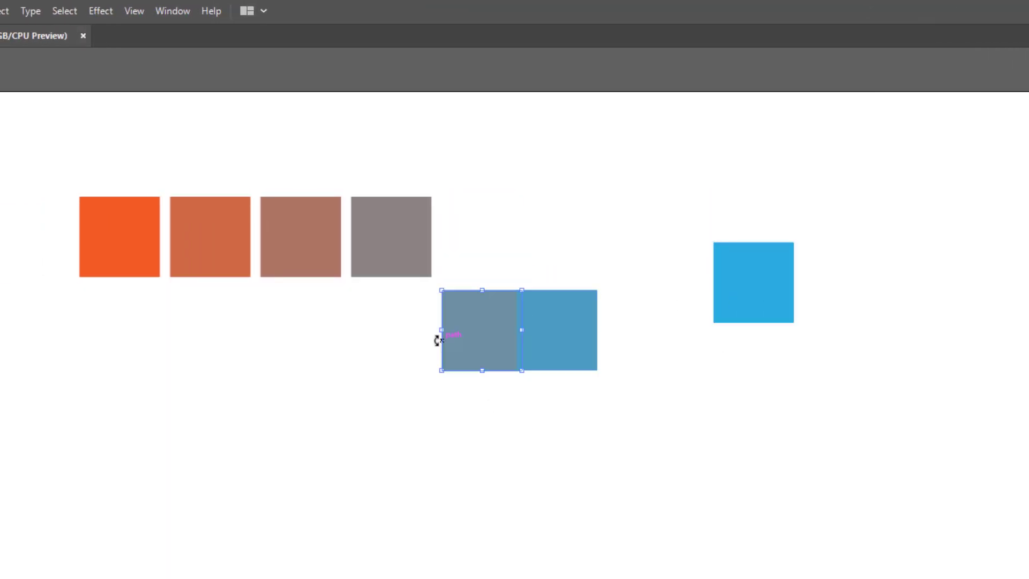
Step: Undo the square moves, the ungrouping and the expansion to restore the live blend
{"action": "key", "text": "ctrl+z"}
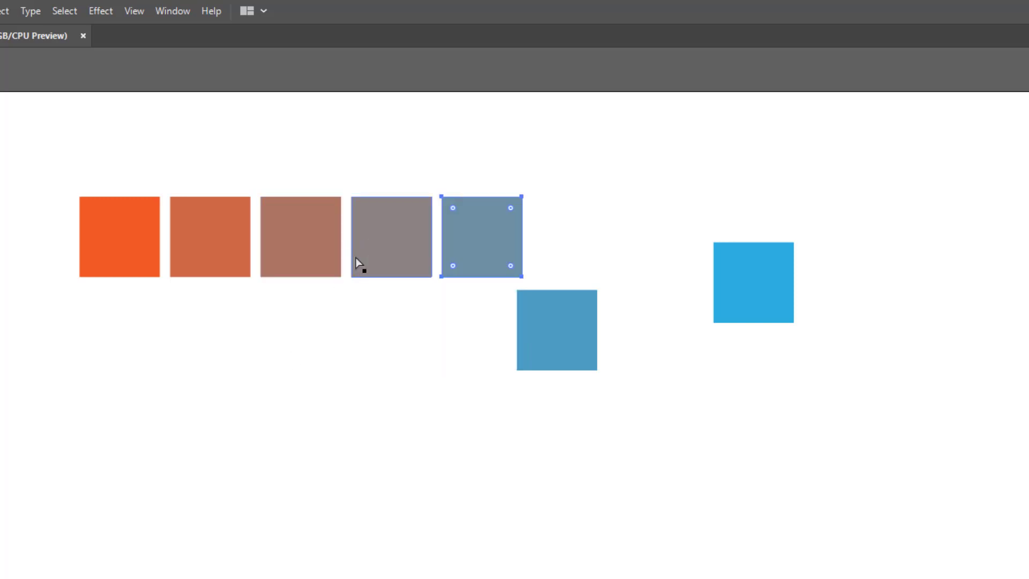
{"action": "key", "text": "ctrl+z"}
{"action": "key", "text": "ctrl+z"}
{"action": "key", "text": "ctrl+a"}
{"action": "key", "text": "ctrl+alt+b"}
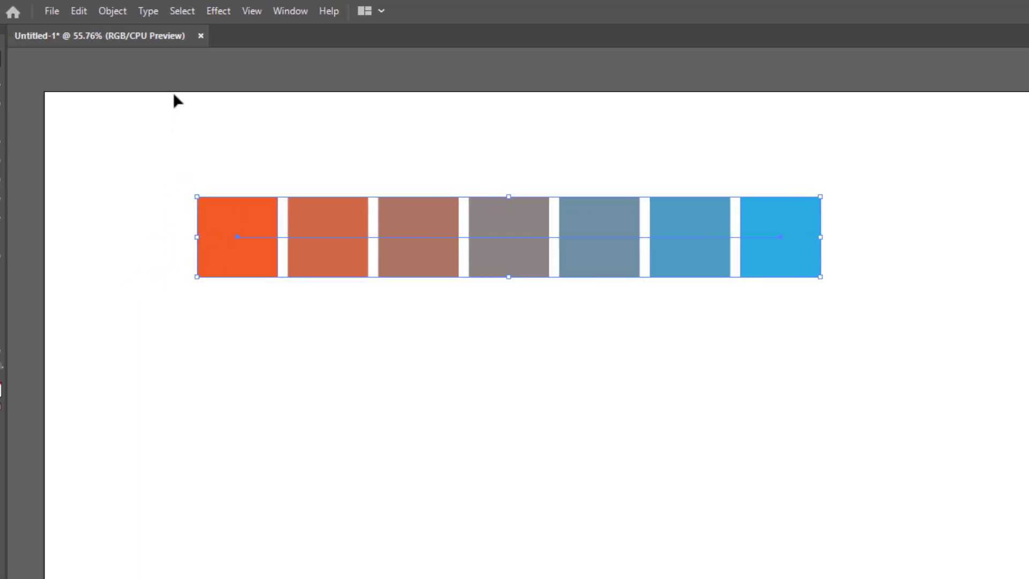
{"action": "left_click", "coordinate": [137, 13]}
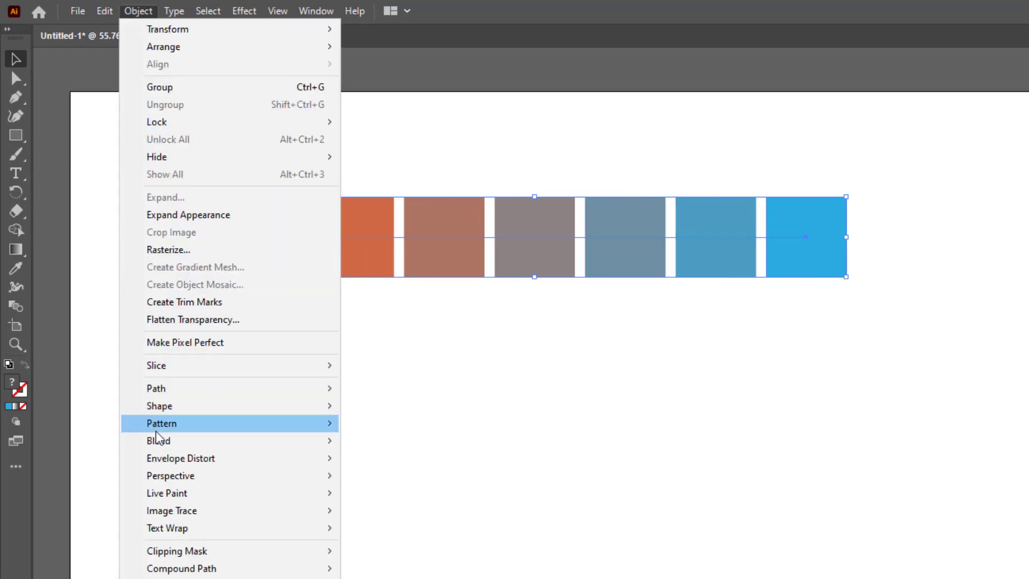
{"action": "mouse_move", "coordinate": [161, 441]}
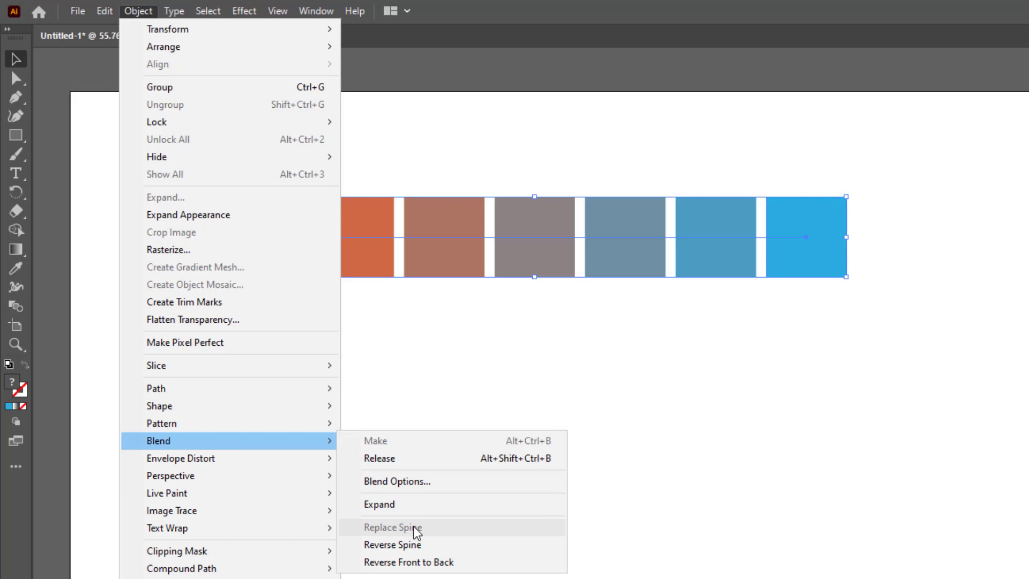
{"action": "left_click", "coordinate": [57, 127]}
Step: Draw a circle about 618 px in diameter below the blend, with no fill and a 10 pt black stroke
{"action": "left_click", "coordinate": [60, 94]}
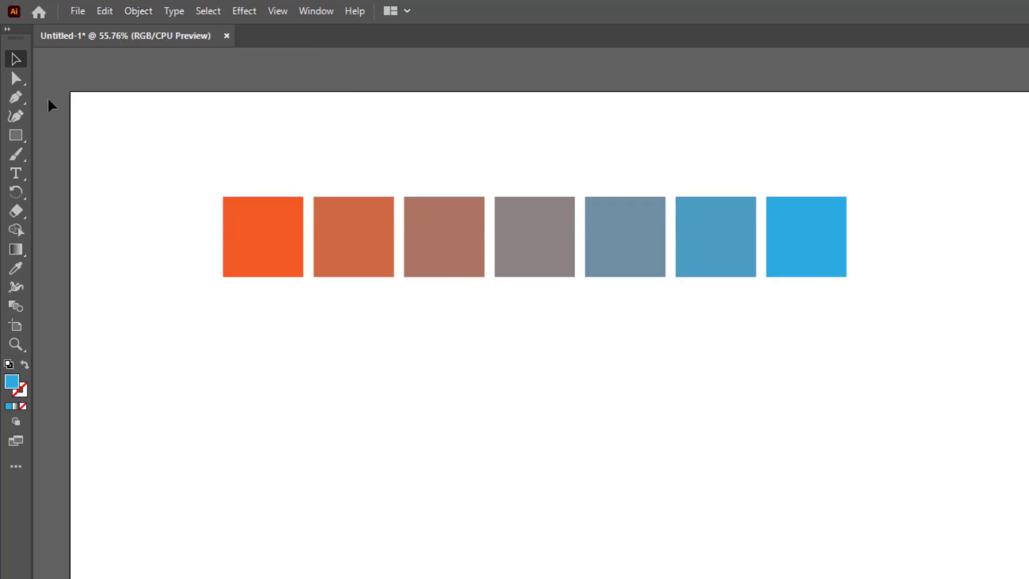
{"action": "left_click_drag", "start_coordinate": [15, 135], "coordinate": [64, 153]}
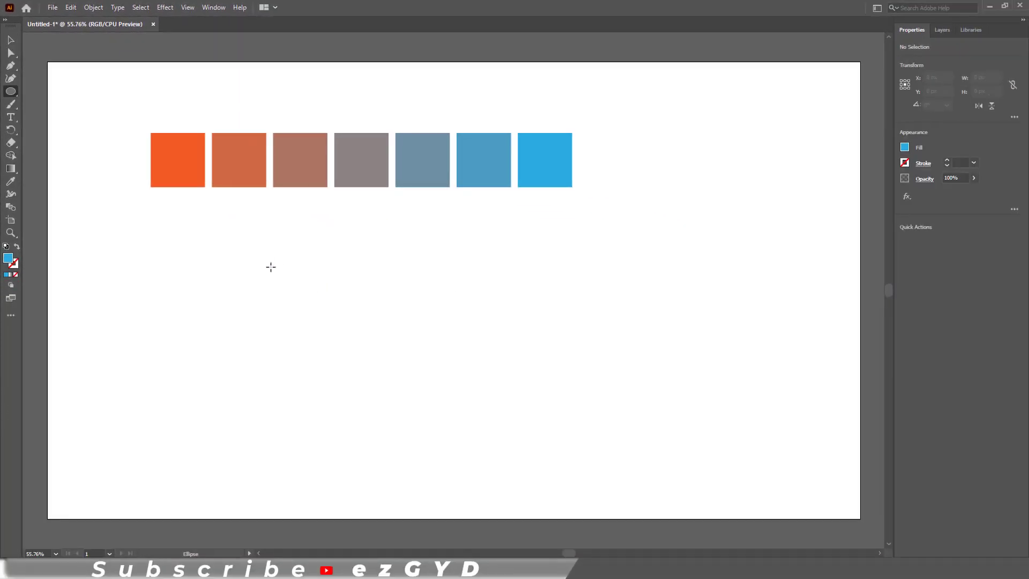
{"action": "left_click_drag", "start_coordinate": [257, 250], "coordinate": [518, 511]}
{"action": "left_click", "coordinate": [947, 160]}
{"action": "left_click", "coordinate": [905, 148]}
{"action": "left_click", "coordinate": [797, 186]}
Step: Delete the circle's lowest anchor point to leave only the open upper half as an arc
{"action": "key", "text": "a"}
{"action": "mouse_move", "coordinate": [228, 406]}
{"action": "left_mouse_down"}
{"action": "mouse_move", "coordinate": [342, 448]}
{"action": "mouse_move", "coordinate": [439, 530]}
{"action": "left_mouse_up"}
{"action": "key", "text": "Delete"}
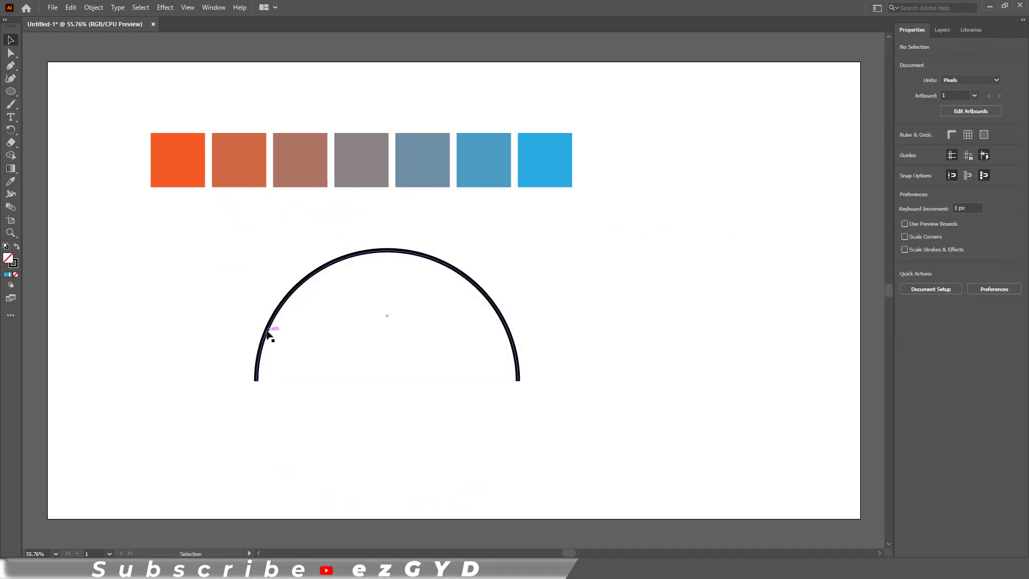
Step: Replace the spine of the seven-square blend with the black arc
{"action": "left_click", "coordinate": [268, 331]}
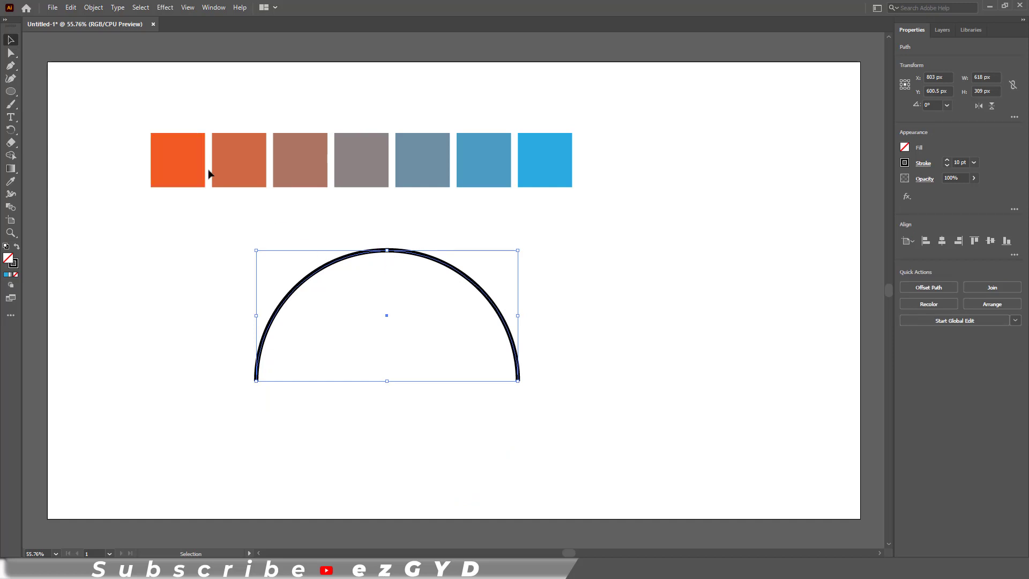
{"action": "left_click", "coordinate": [180, 249]}
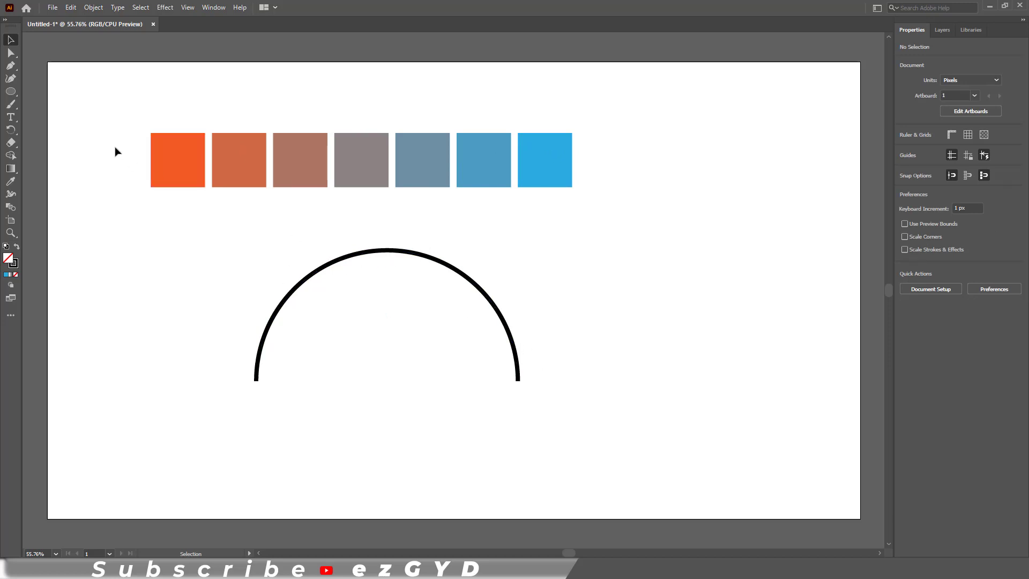
{"action": "left_click_drag", "start_coordinate": [90, 129], "coordinate": [409, 390]}
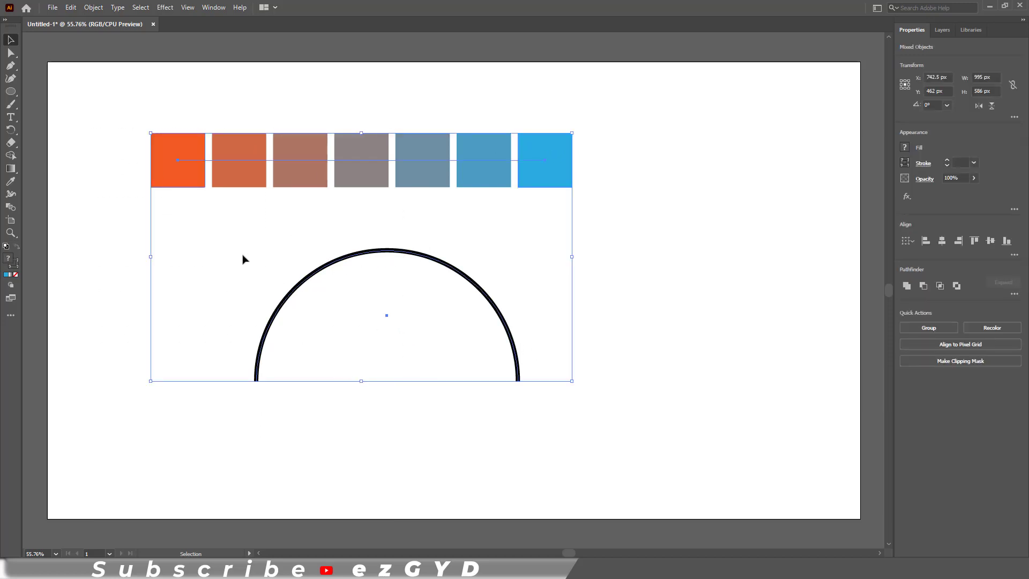
{"action": "left_click", "coordinate": [93, 7]}
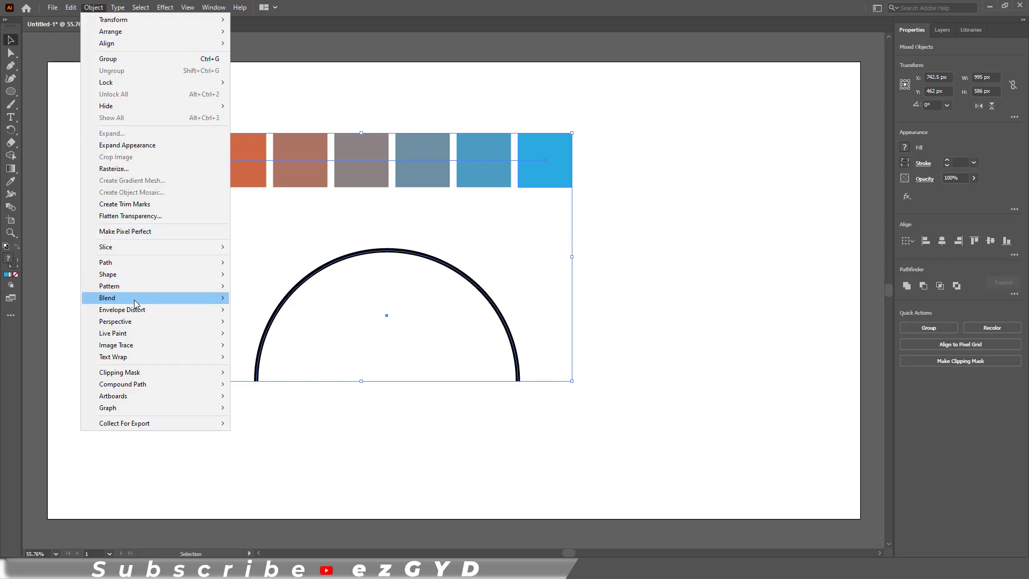
{"action": "mouse_move", "coordinate": [134, 299]}
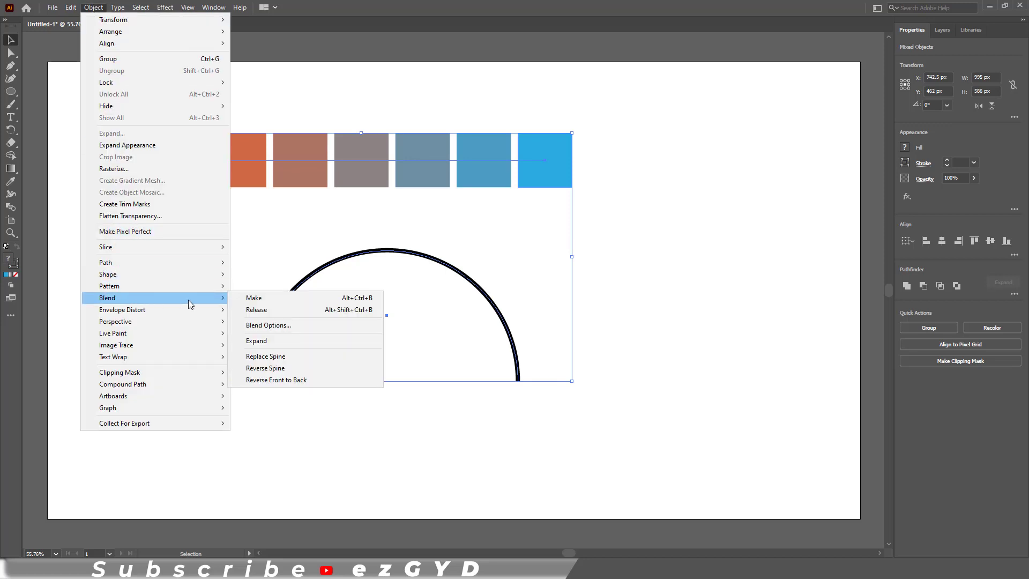
{"action": "left_click", "coordinate": [274, 357]}
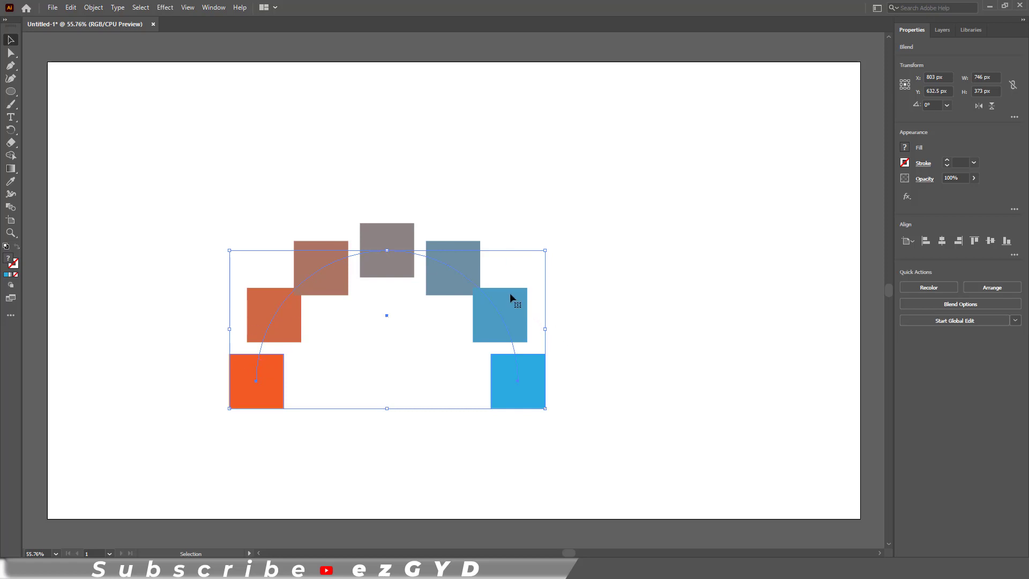
Step: Open the blend options for the arched blend and move the dialog clear of the artwork
{"action": "left_click", "coordinate": [93, 7]}
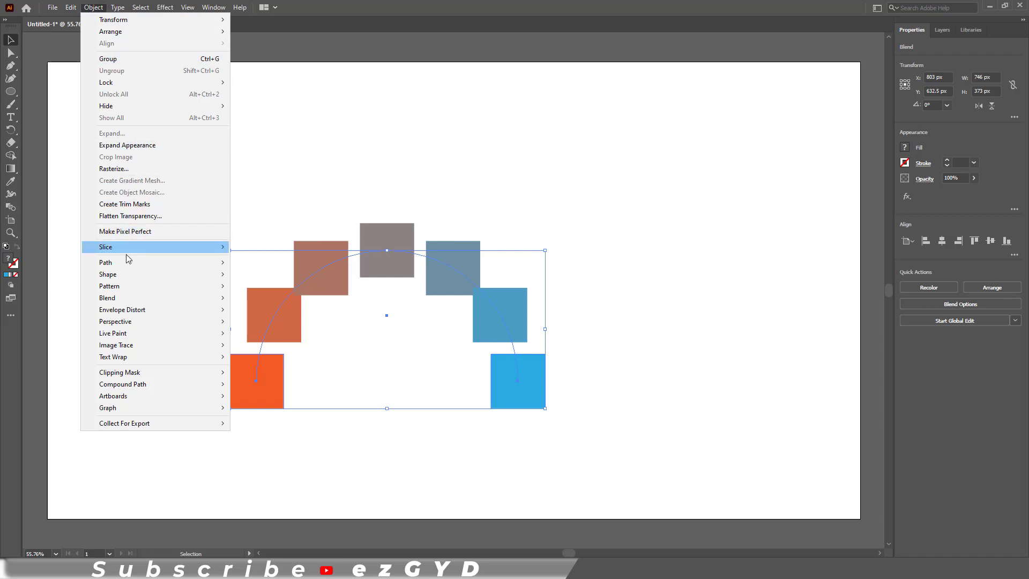
{"action": "mouse_move", "coordinate": [126, 298]}
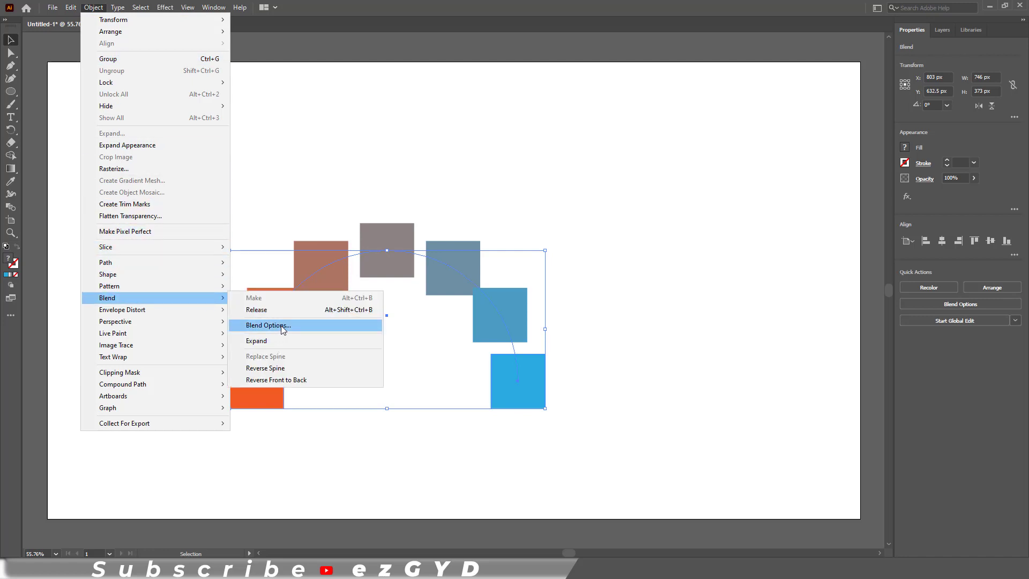
{"action": "double_click", "coordinate": [10, 207]}
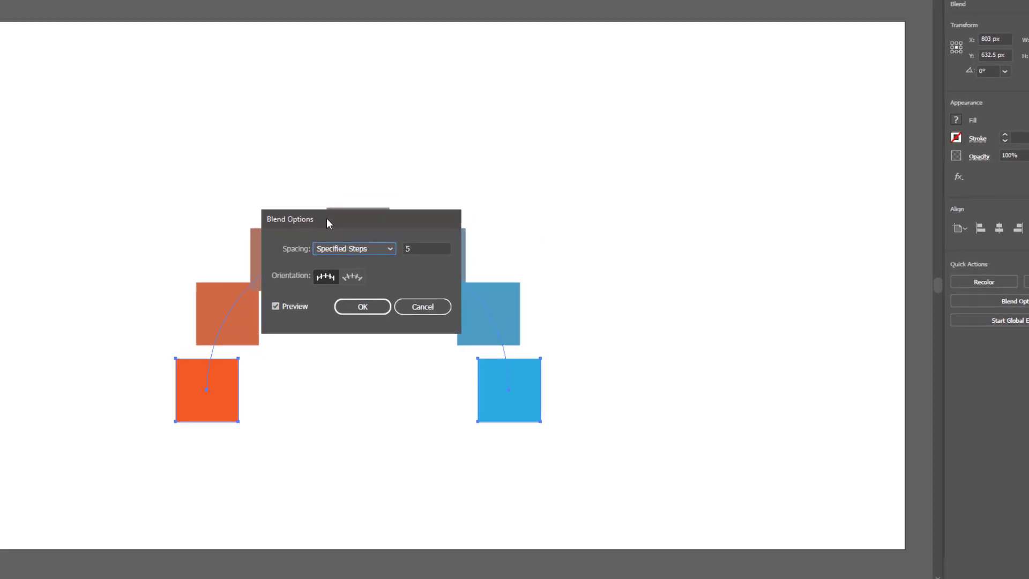
{"action": "left_click_drag", "start_coordinate": [361, 236], "coordinate": [707, 230]}
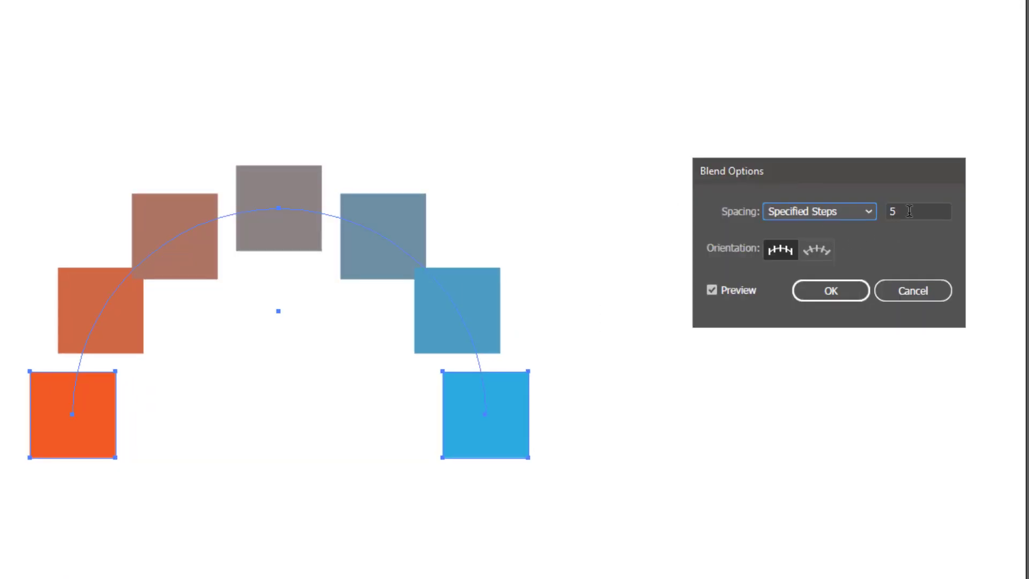
Step: Try specified step counts between 3 and 8 on the arched blend, ending at 5
{"action": "left_click", "coordinate": [910, 210]}
{"action": "key", "text": "Down"}
{"action": "key", "text": "Down"}
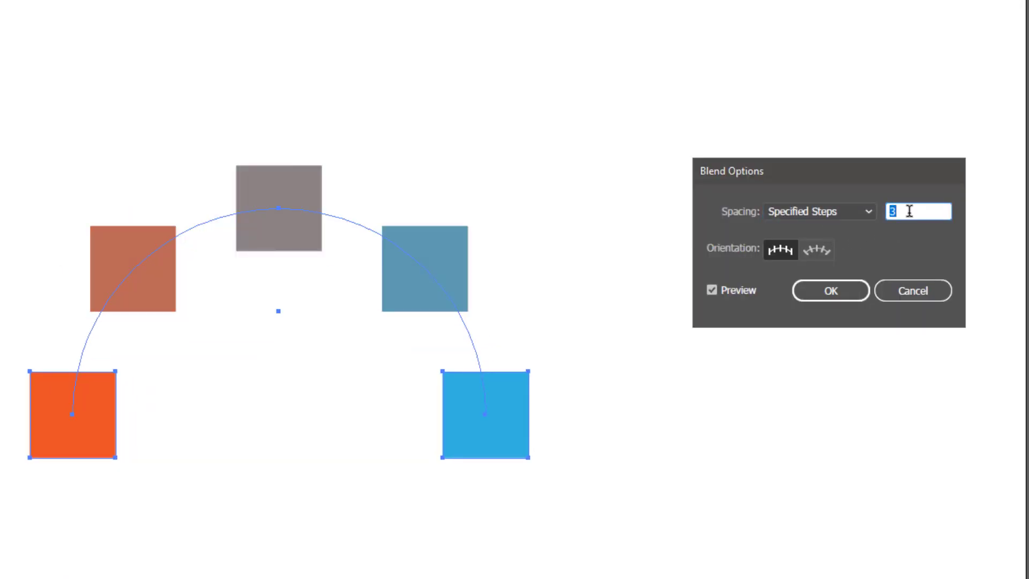
{"action": "key", "text": "Up"}
{"action": "key", "text": "Up"}
{"action": "key", "text": "Up"}
{"action": "key", "text": "Down"}
{"action": "key", "text": "Up"}
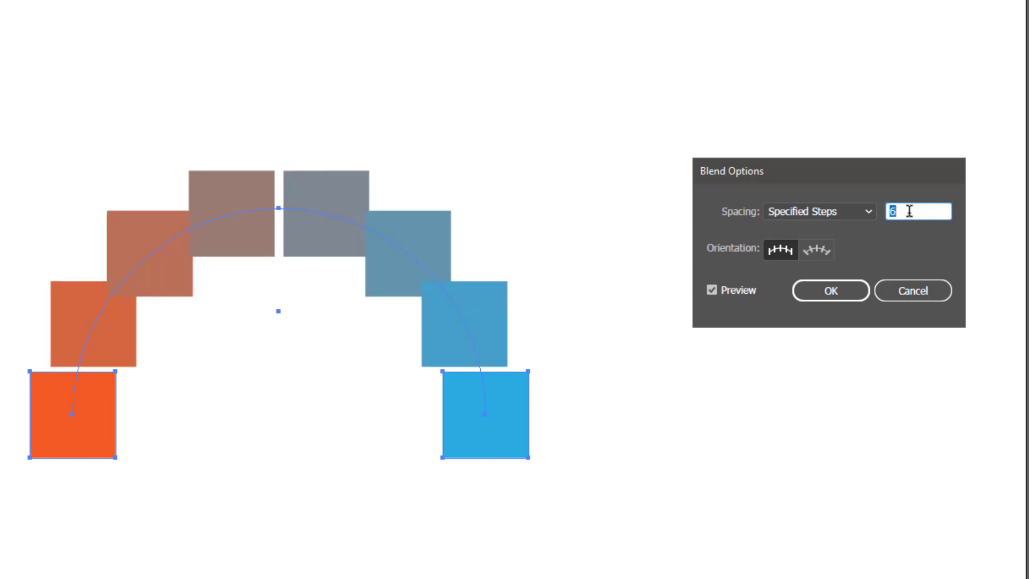
{"action": "key", "text": "Up"}
{"action": "key", "text": "Up"}
{"action": "key", "text": "Down"}
{"action": "key", "text": "Down"}
{"action": "key", "text": "Down"}
{"action": "key", "text": "Down"}
{"action": "key", "text": "Down"}
{"action": "key", "text": "Up"}
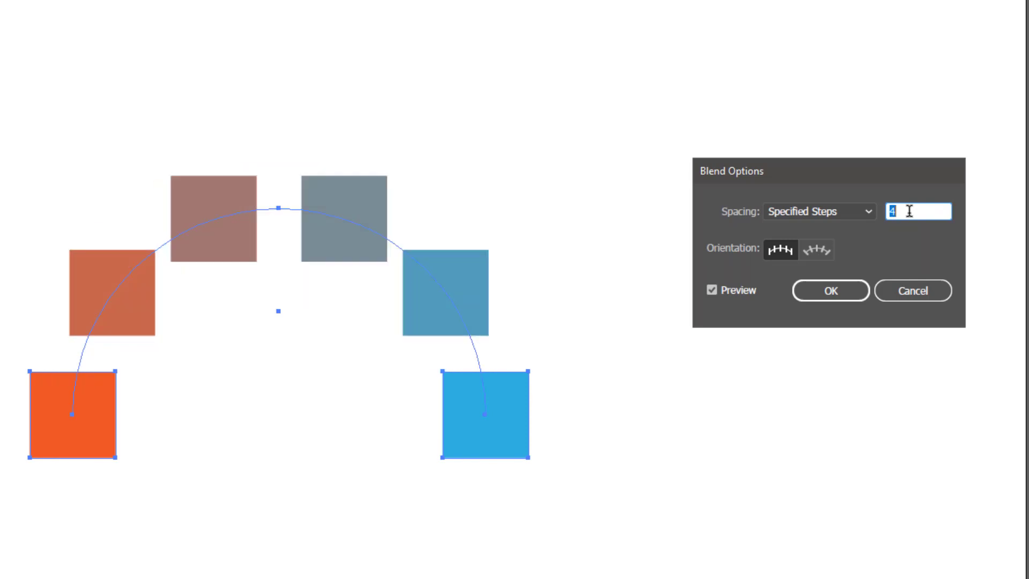
{"action": "key", "text": "Up"}
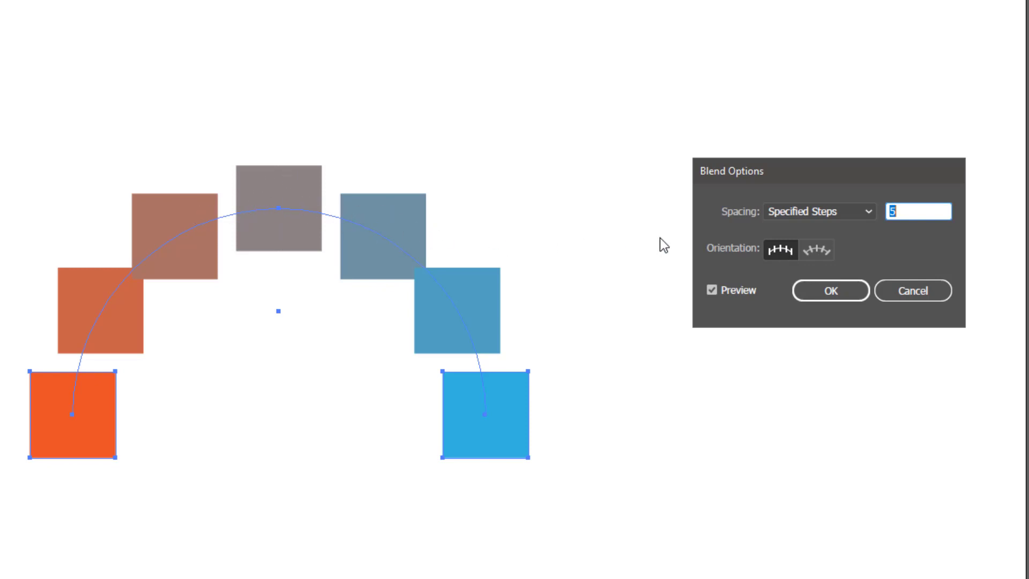
Step: Compare both blend orientations, choose Align to Path so the squares rotate along the arc, and apply the options
{"action": "left_click", "coordinate": [815, 251]}
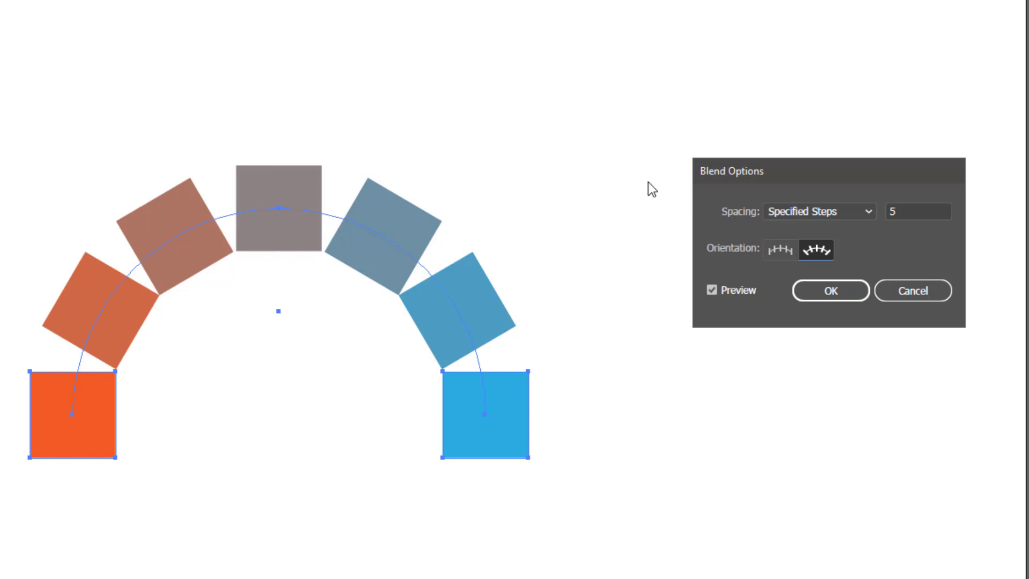
{"action": "left_click", "coordinate": [779, 250]}
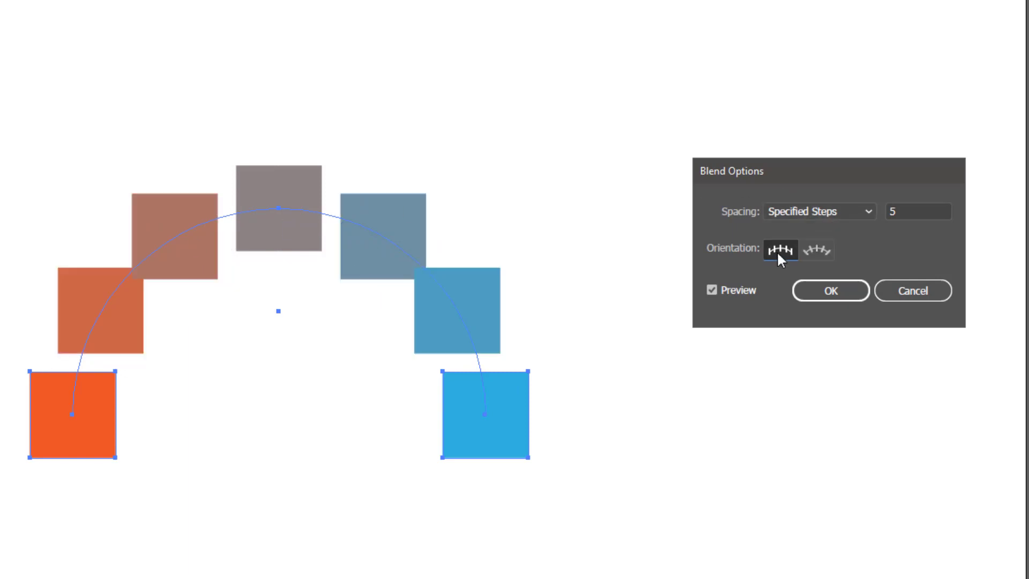
{"action": "left_click", "coordinate": [815, 250]}
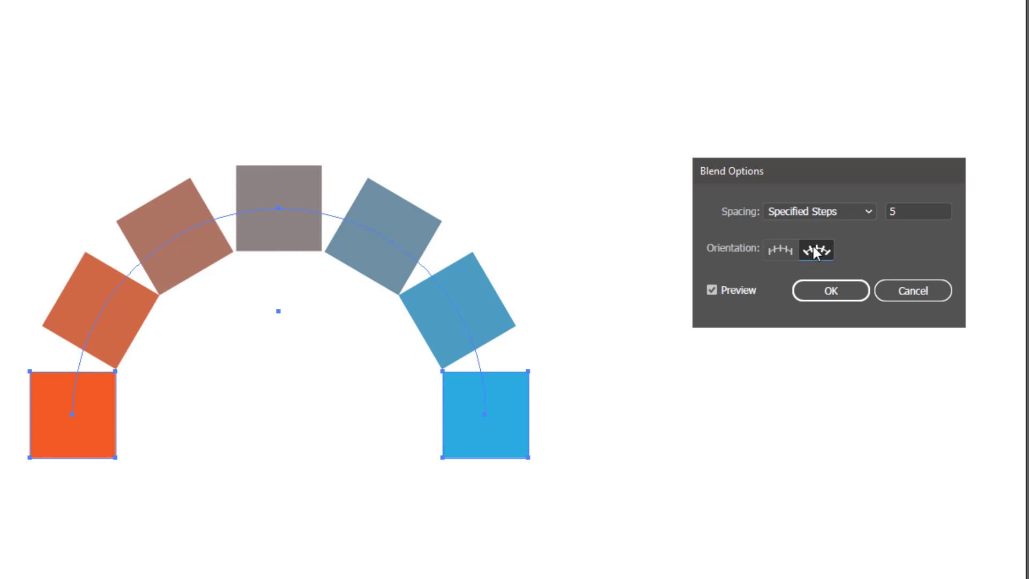
{"action": "left_click", "coordinate": [830, 291]}
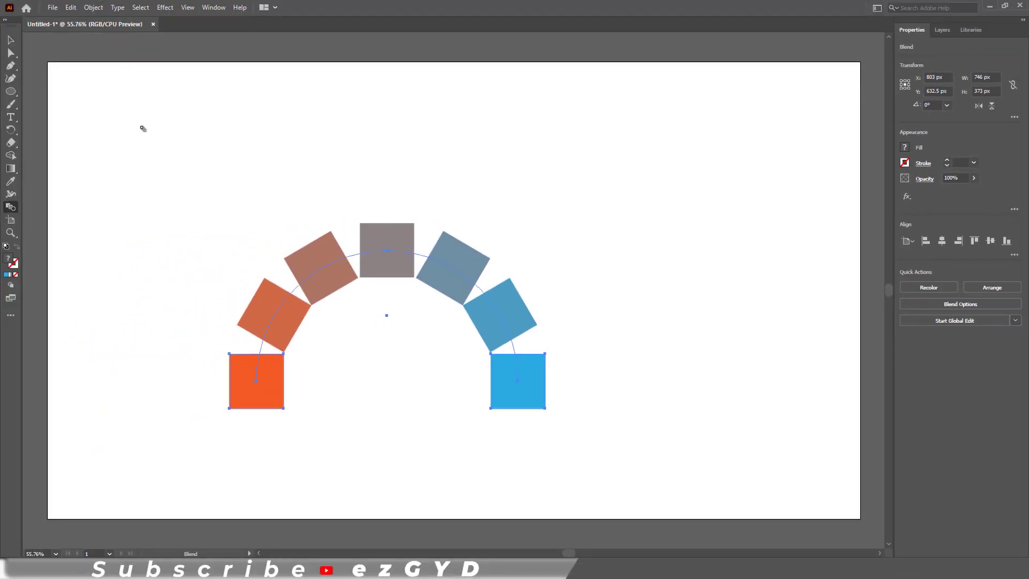
Step: Reverse the spine of the arched blend
{"action": "left_click", "coordinate": [98, 11]}
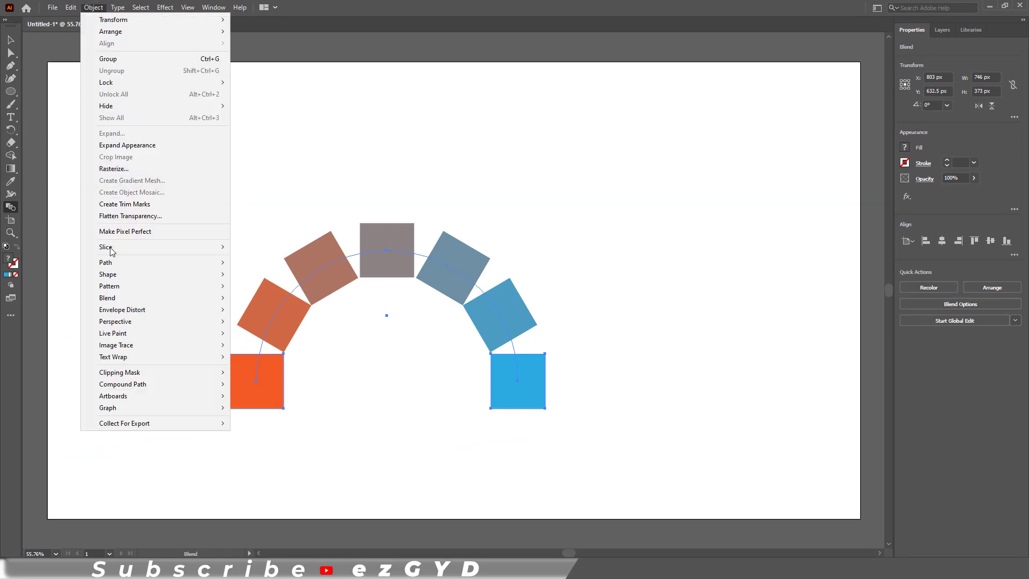
{"action": "mouse_move", "coordinate": [234, 298]}
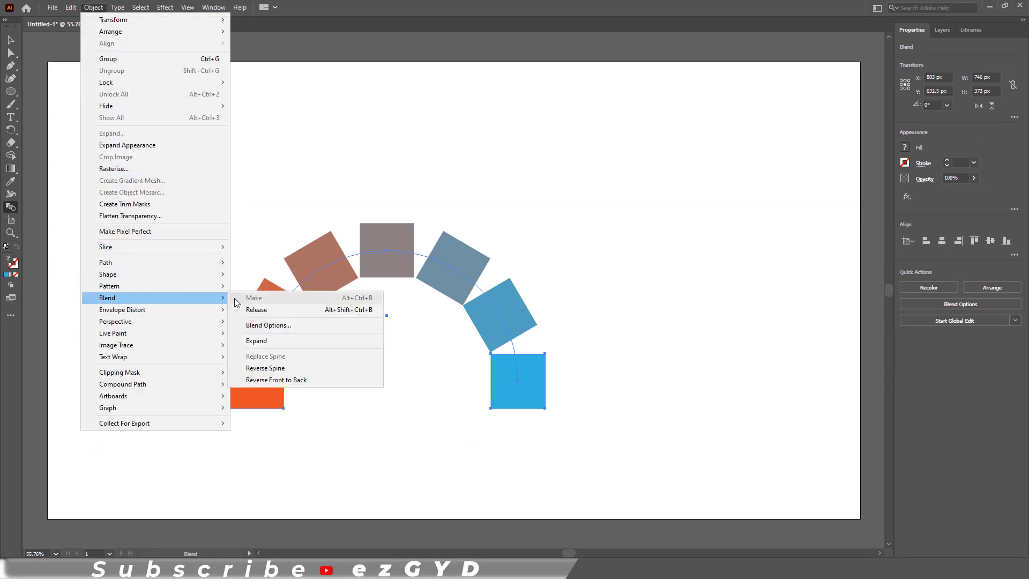
{"action": "left_click", "coordinate": [288, 369]}
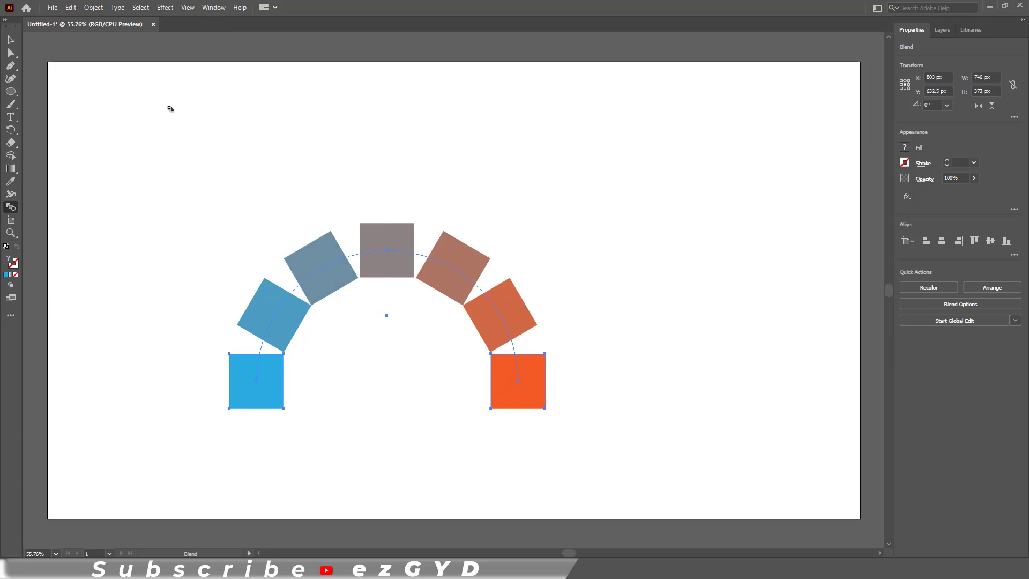
Step: Reverse the arched blend's stacking order front to back
{"action": "left_click", "coordinate": [99, 12]}
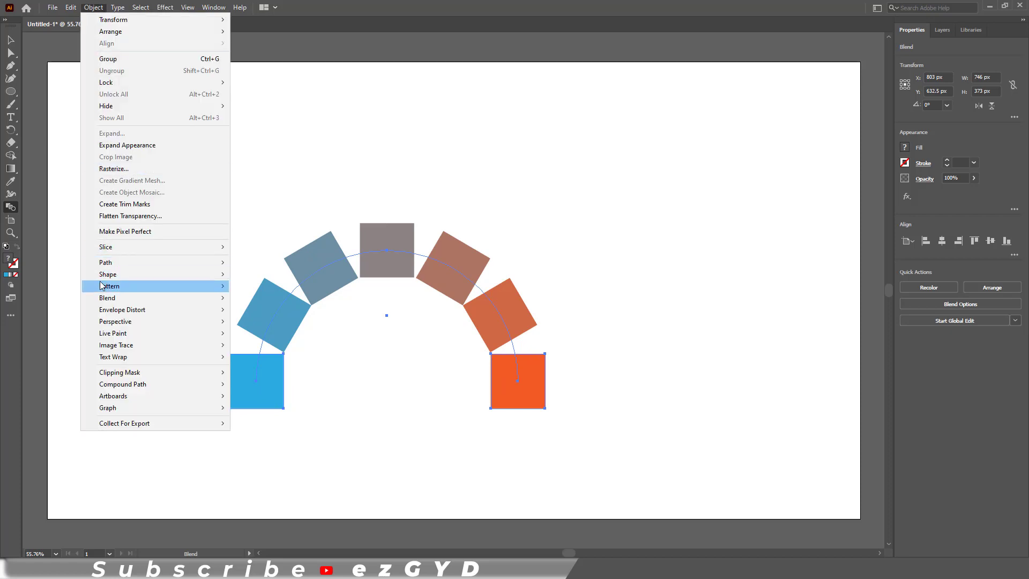
{"action": "mouse_move", "coordinate": [105, 299]}
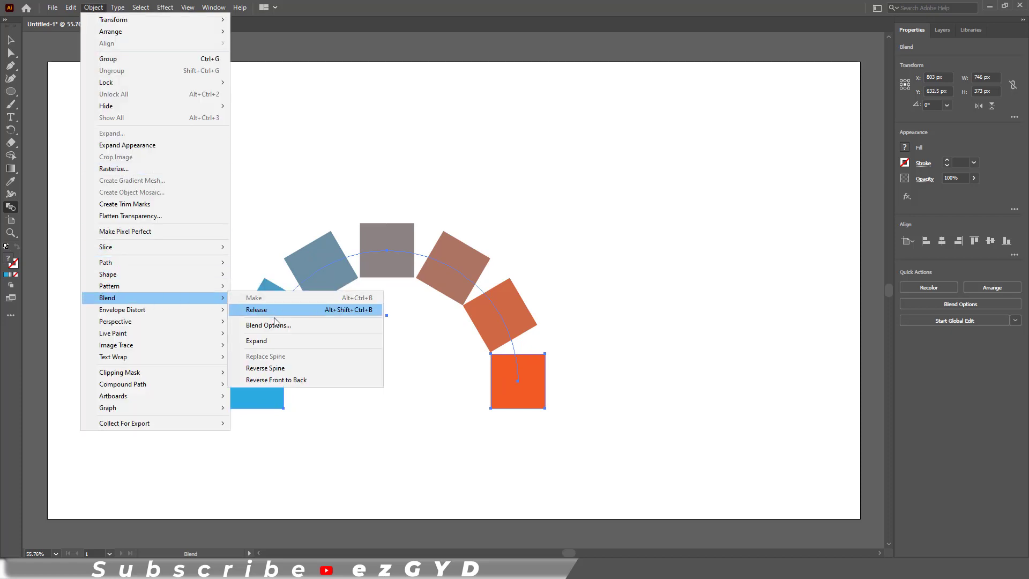
{"action": "left_click", "coordinate": [300, 379]}
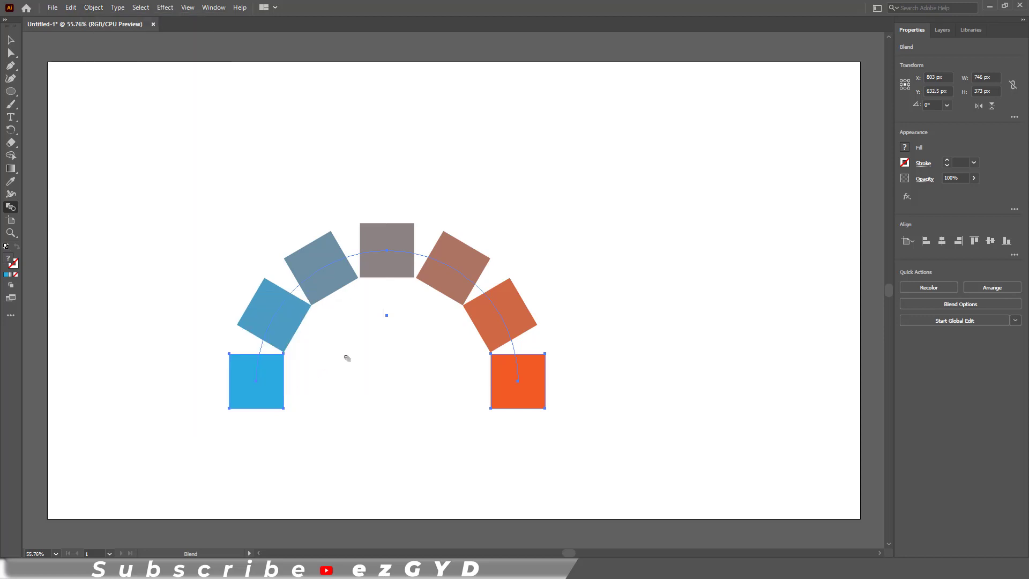
Step: Move the arched blend to the artboard's upper-left area, centred at about X 606 px, Y 291.5 px
{"action": "left_click", "coordinate": [11, 40]}
{"action": "left_click", "coordinate": [245, 162]}
{"action": "left_click_drag", "start_coordinate": [428, 282], "coordinate": [345, 137]}
Step: Extend the blend's spine from the arc's right end with three straight Pen segments running down, across and back up past the left end
{"action": "left_click", "coordinate": [11, 65]}
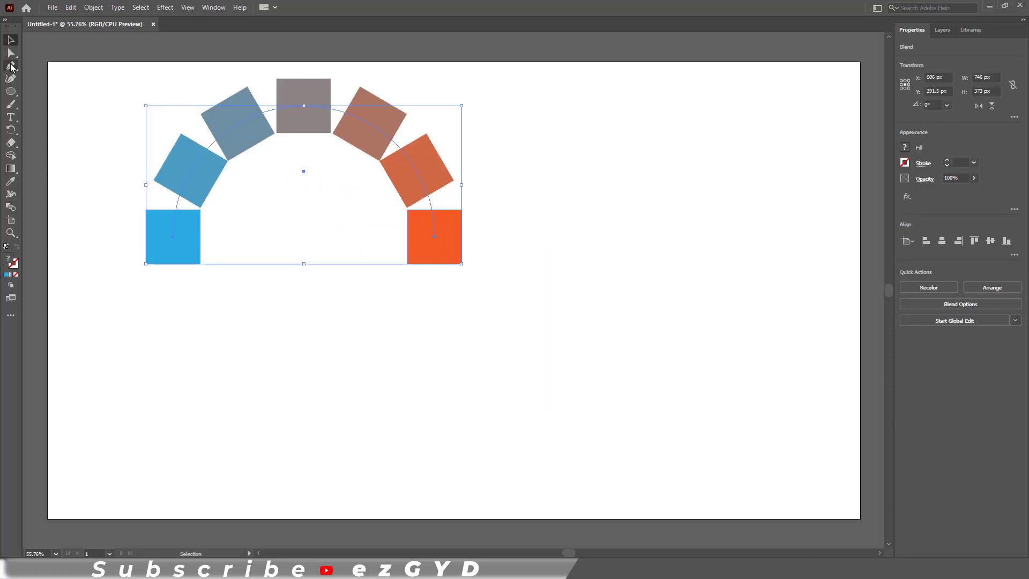
{"action": "left_click", "coordinate": [434, 236]}
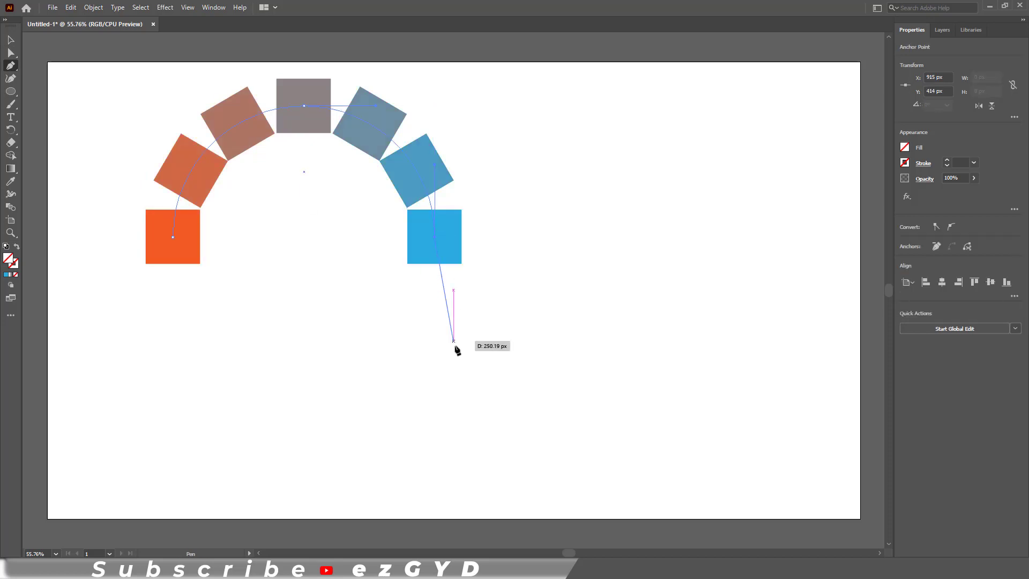
{"action": "left_click", "coordinate": [461, 353]}
{"action": "left_click", "coordinate": [239, 383]}
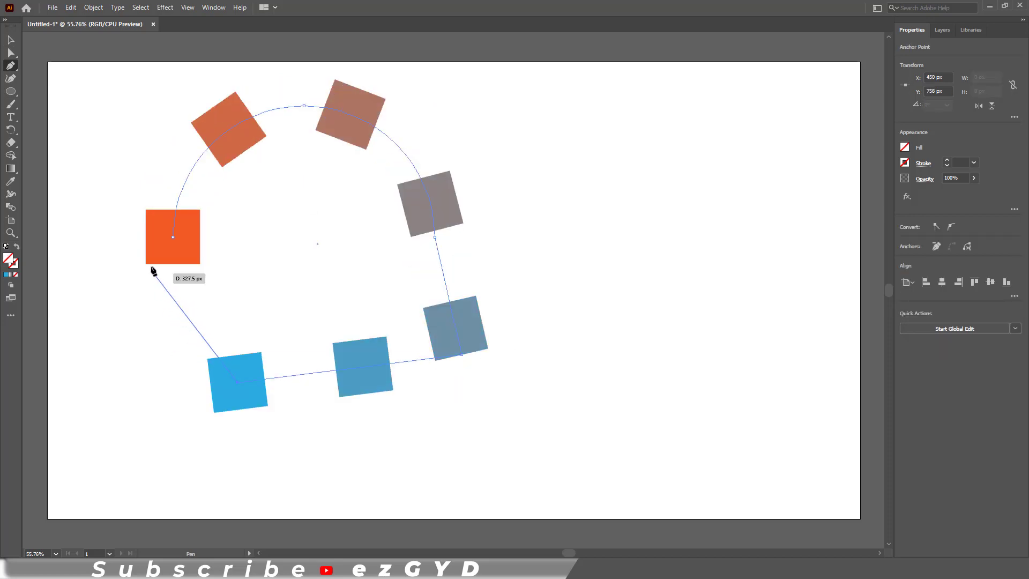
{"action": "left_click", "coordinate": [152, 172]}
{"action": "left_click_drag", "start_coordinate": [128, 185], "coordinate": [91, 252]}
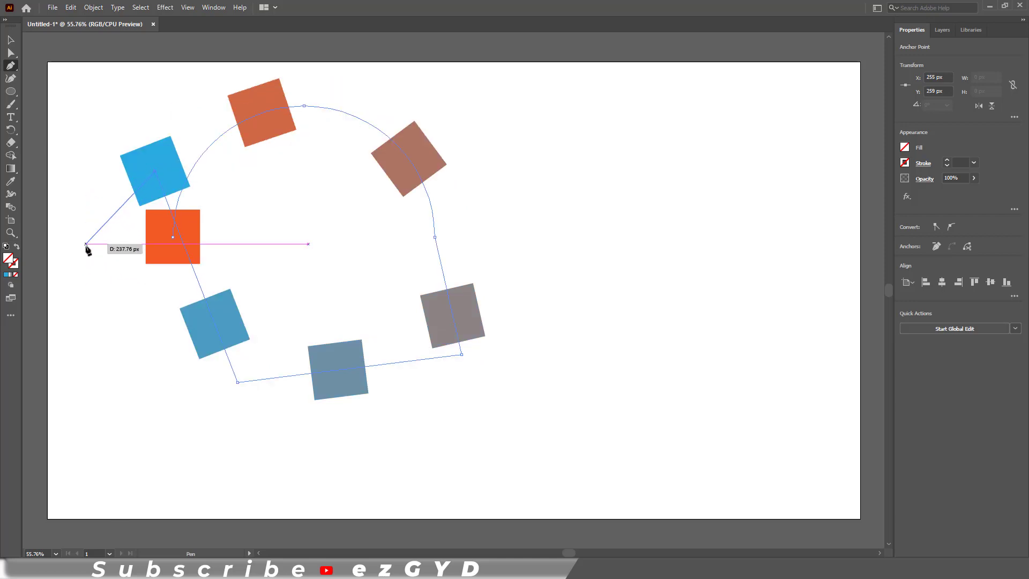
{"action": "key", "text": "Escape"}
{"action": "left_click", "coordinate": [7, 41]}
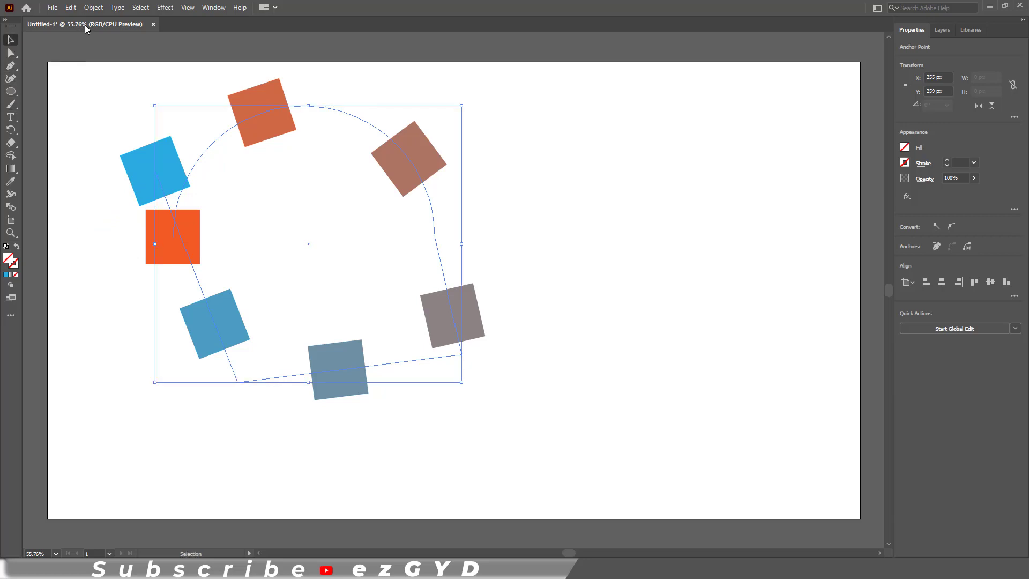
Step: Set the extended blend's spacing to 35 specified steps and apply it
{"action": "left_click", "coordinate": [94, 10]}
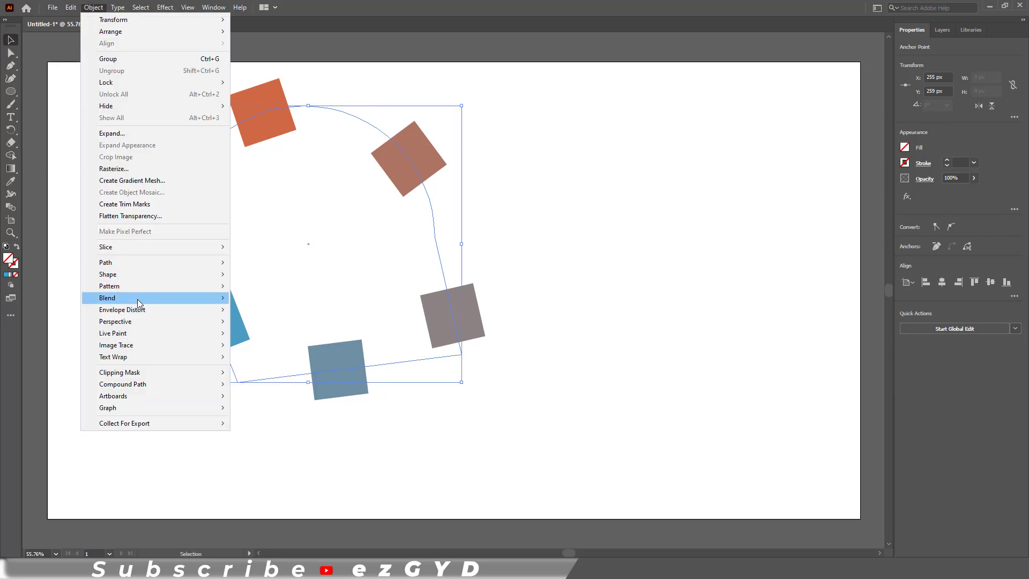
{"action": "mouse_move", "coordinate": [138, 303]}
{"action": "left_click", "coordinate": [268, 325]}
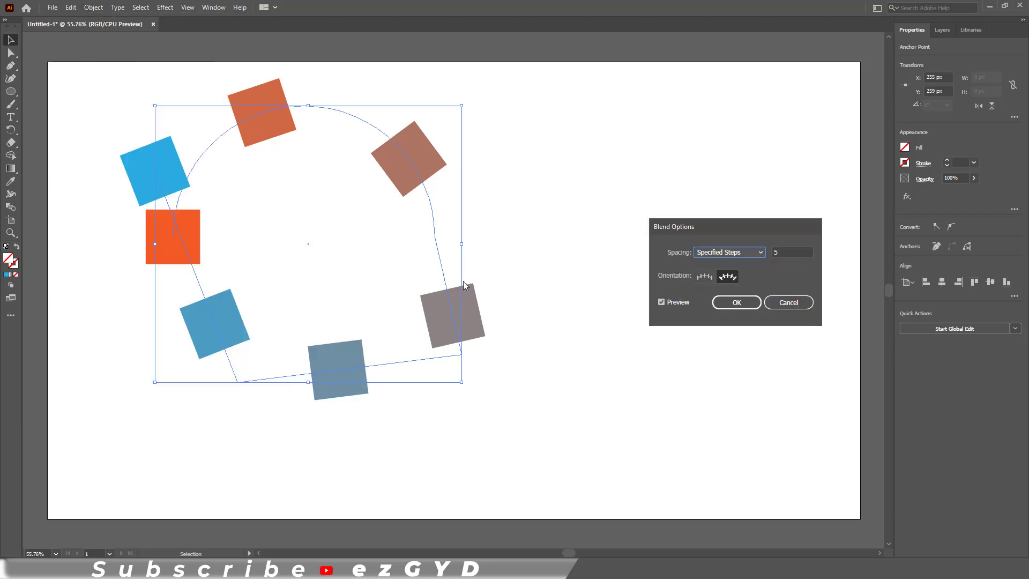
{"action": "left_click", "coordinate": [760, 252]}
{"action": "left_click", "coordinate": [750, 277]}
{"action": "double_click", "coordinate": [784, 252]}
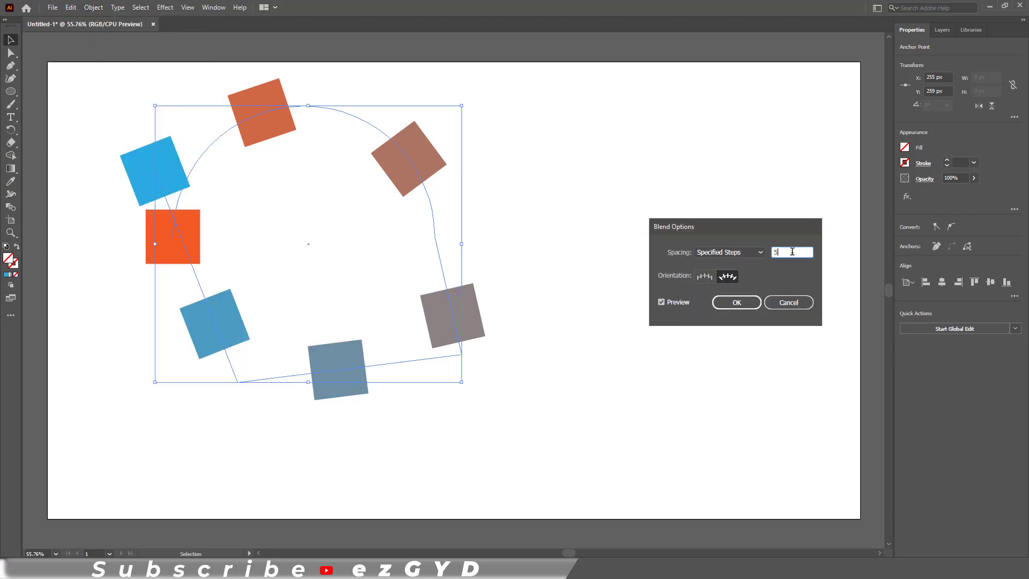
{"action": "type", "text": "10"}
{"action": "key", "text": "Up"}
{"action": "key", "text": "Up"}
{"action": "key", "text": "Up"}
{"action": "key", "text": "Up"}
{"action": "key", "text": "Up"}
{"action": "key", "text": "Up"}
{"action": "key", "text": "Up"}
{"action": "key", "text": "Up"}
{"action": "key", "text": "Up"}
{"action": "key", "text": "Up"}
{"action": "key", "text": "Up"}
{"action": "key", "text": "Up"}
{"action": "key", "text": "Up"}
{"action": "key", "text": "Up"}
{"action": "key", "text": "Up"}
{"action": "key", "text": "Up"}
{"action": "key", "text": "Up"}
{"action": "key", "text": "Up"}
{"action": "key", "text": "Up"}
{"action": "key", "text": "Up"}
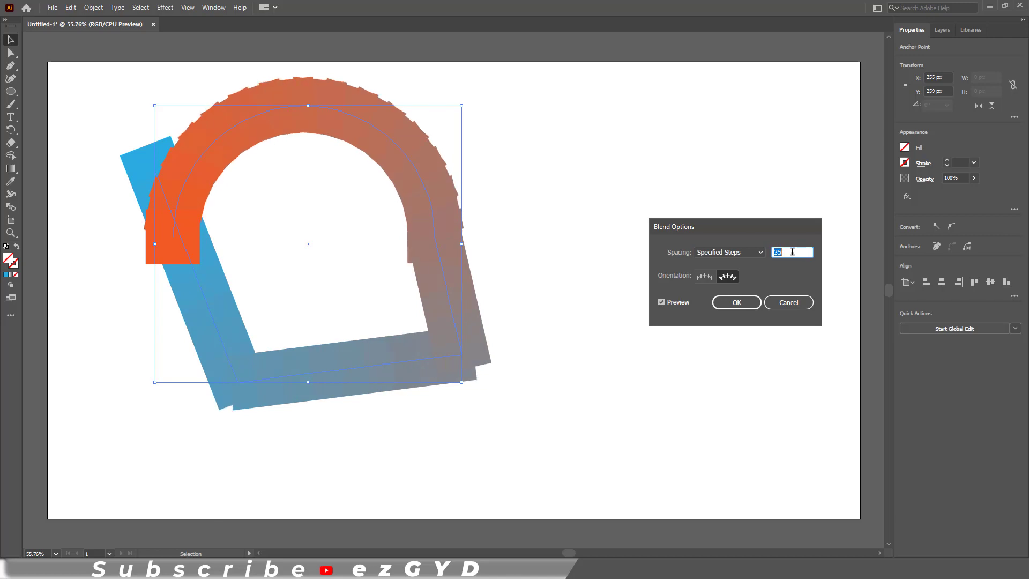
{"action": "left_click", "coordinate": [744, 305]}
Step: Move the extended blend to the middle of the artboard, at about X 886.5 px, Y 550.5 px, and deselect it
{"action": "left_click", "coordinate": [402, 451]}
{"action": "left_click_drag", "start_coordinate": [250, 349], "coordinate": [383, 399]}
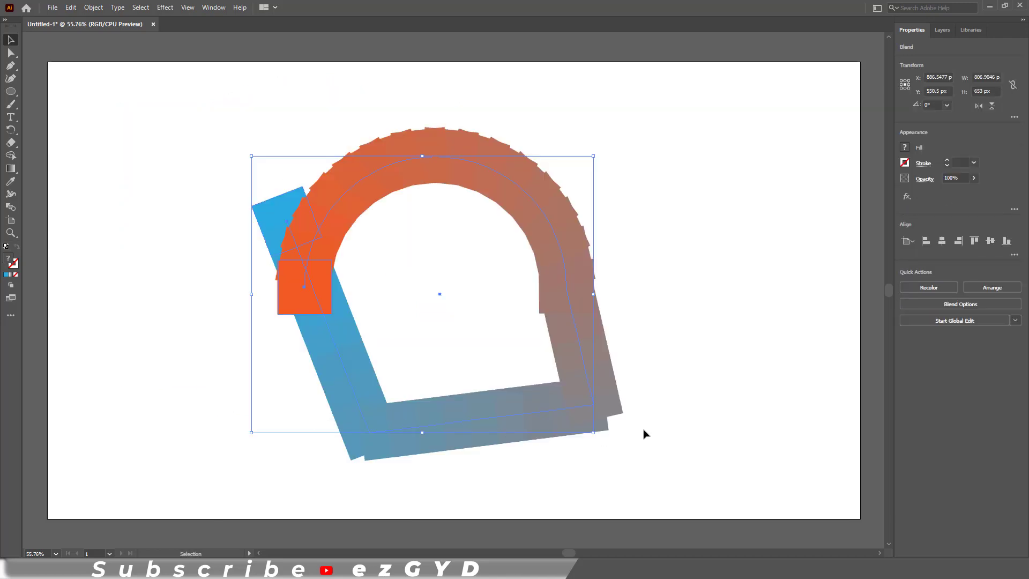
{"action": "left_click", "coordinate": [645, 434]}
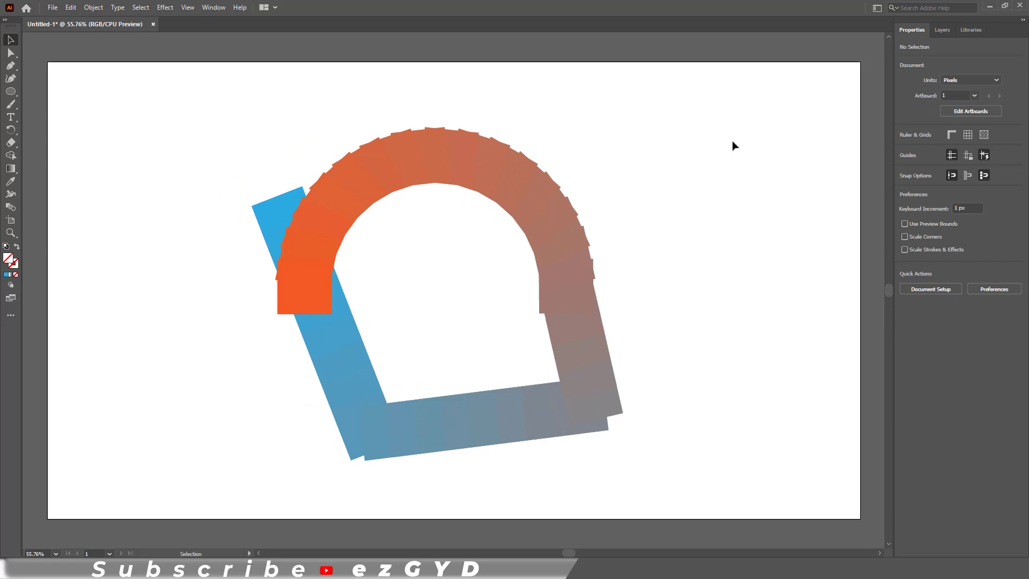
Step: Reverse the extended blend front to back so its blue end overlaps the orange end, and deselect it
{"action": "left_click", "coordinate": [371, 176]}
{"action": "left_click", "coordinate": [93, 8]}
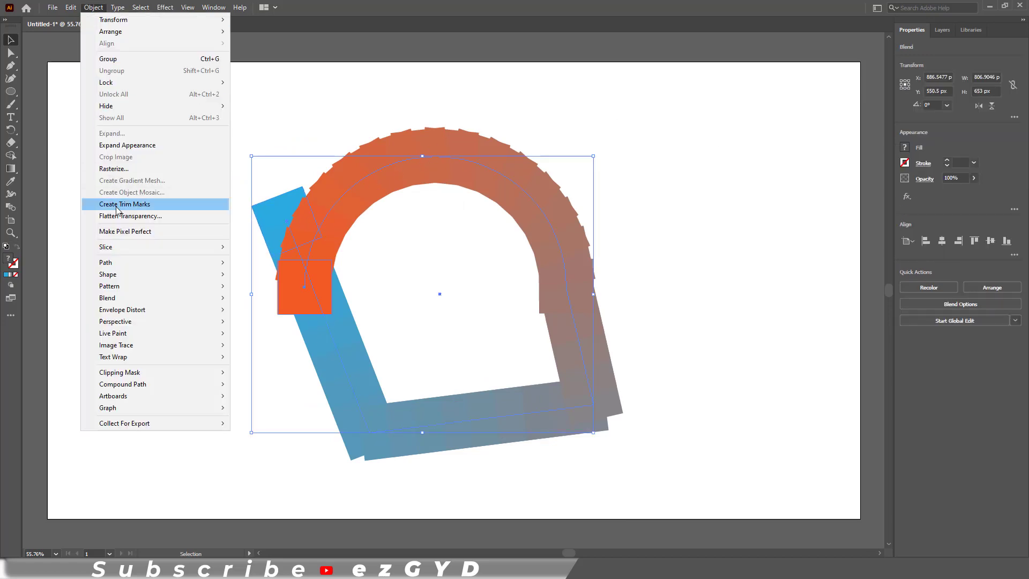
{"action": "mouse_move", "coordinate": [123, 304]}
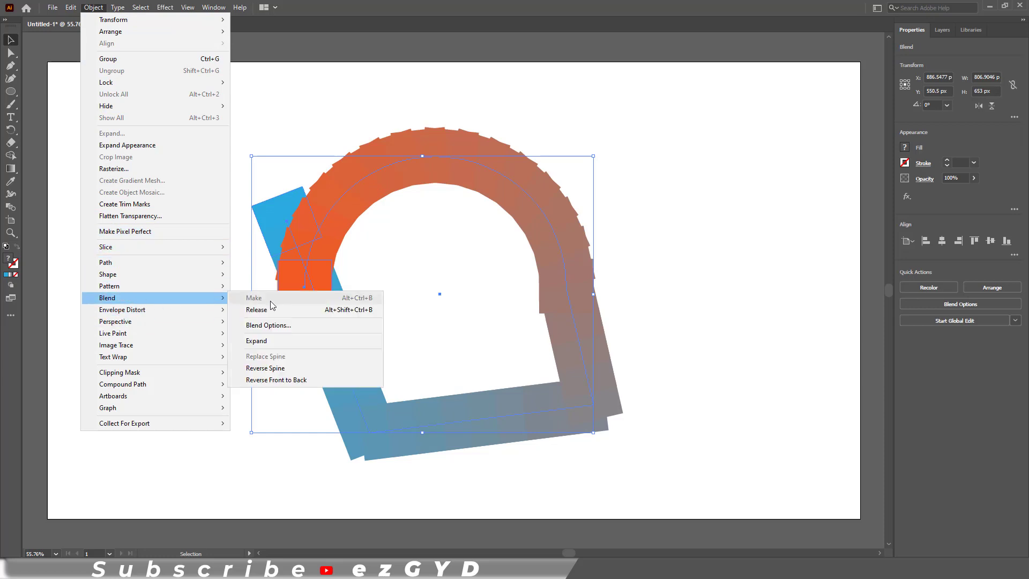
{"action": "left_click", "coordinate": [274, 379]}
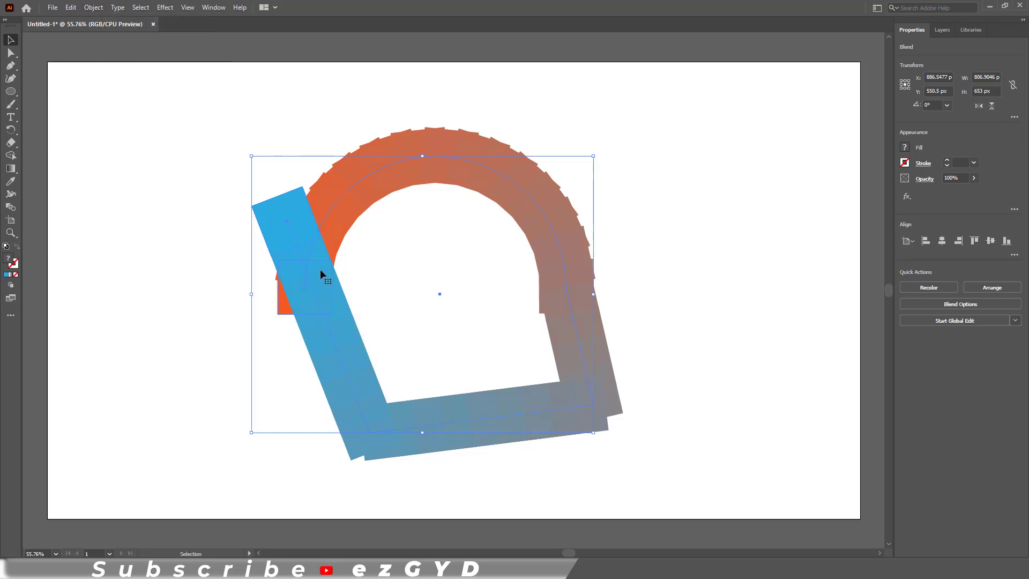
{"action": "left_click", "coordinate": [217, 229]}
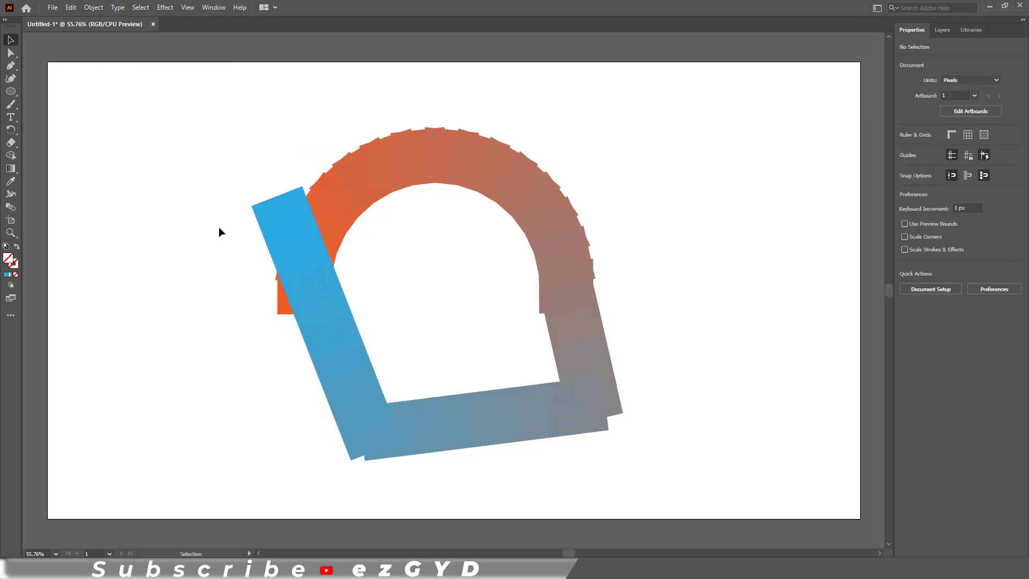
Step: Reverse the blend's stacking order again to put the orange end back over the blue end, and clear the selection
{"action": "left_click", "coordinate": [290, 214]}
{"action": "left_click", "coordinate": [93, 7]}
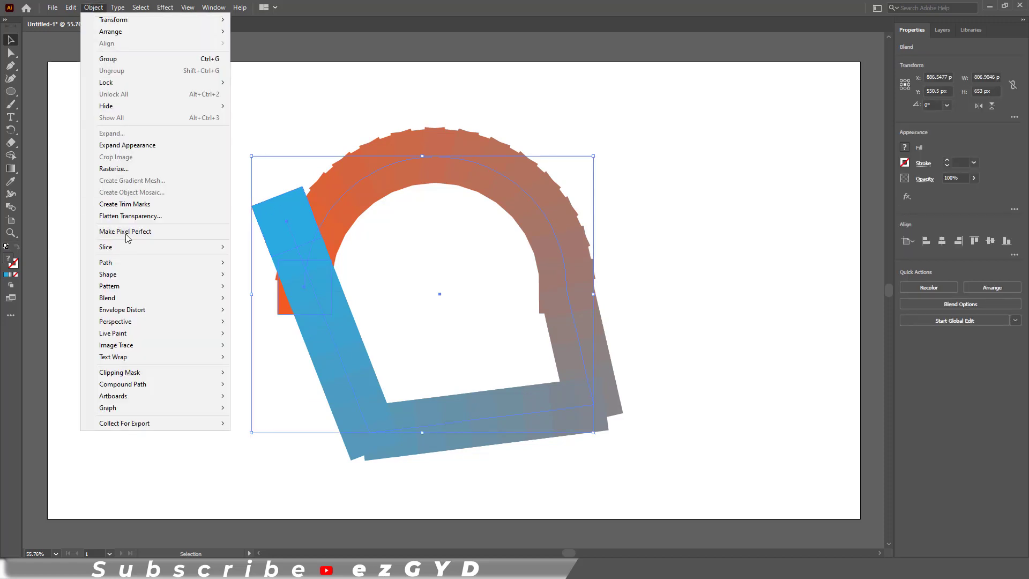
{"action": "mouse_move", "coordinate": [134, 298]}
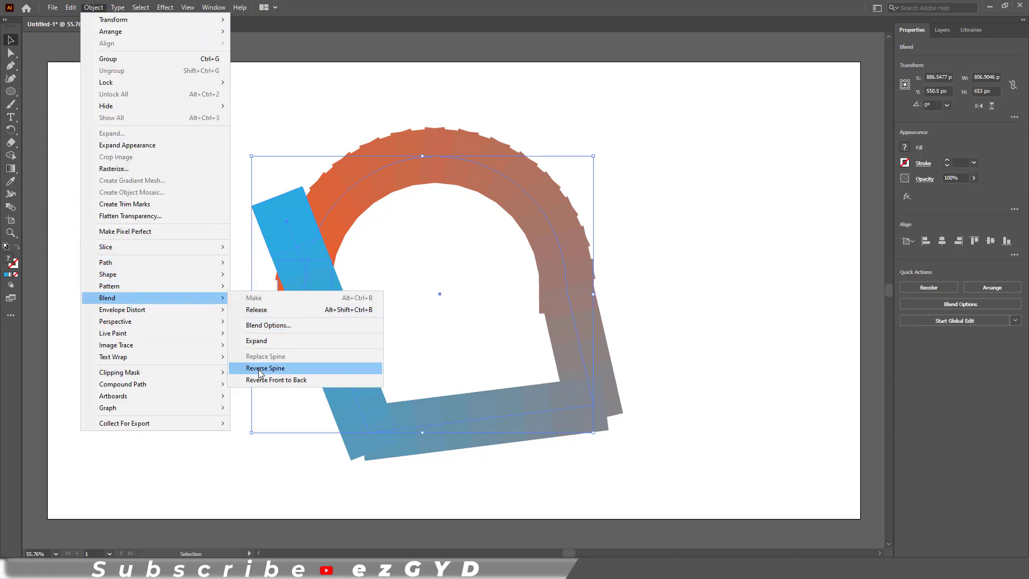
{"action": "left_click", "coordinate": [274, 380]}
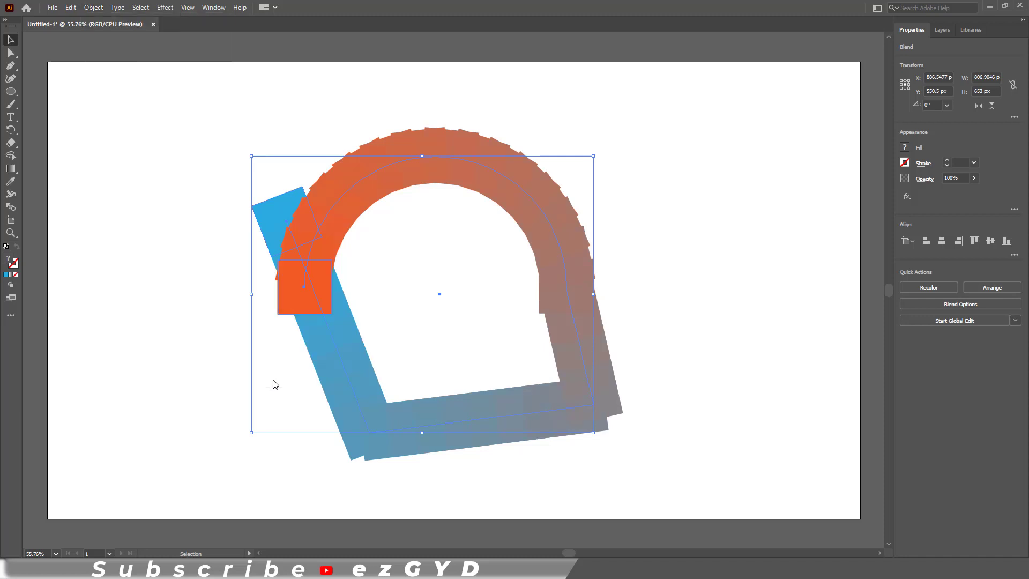
{"action": "left_click", "coordinate": [161, 327]}
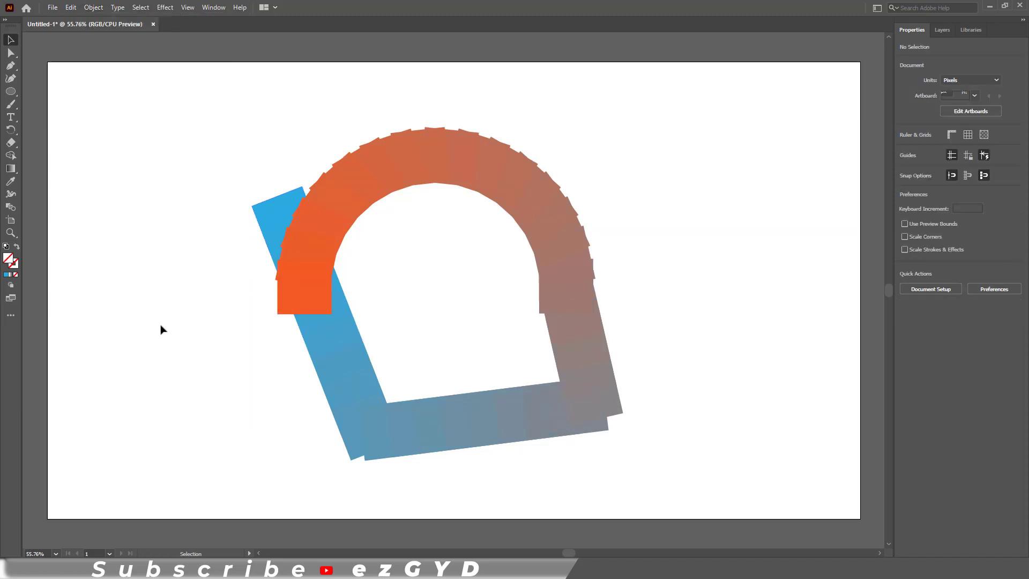
Step: Select the entire extended blend on the artboard
{"action": "left_click", "coordinate": [324, 351]}
{"action": "left_click", "coordinate": [182, 413]}
{"action": "left_click_drag", "start_coordinate": [181, 134], "coordinate": [689, 433]}
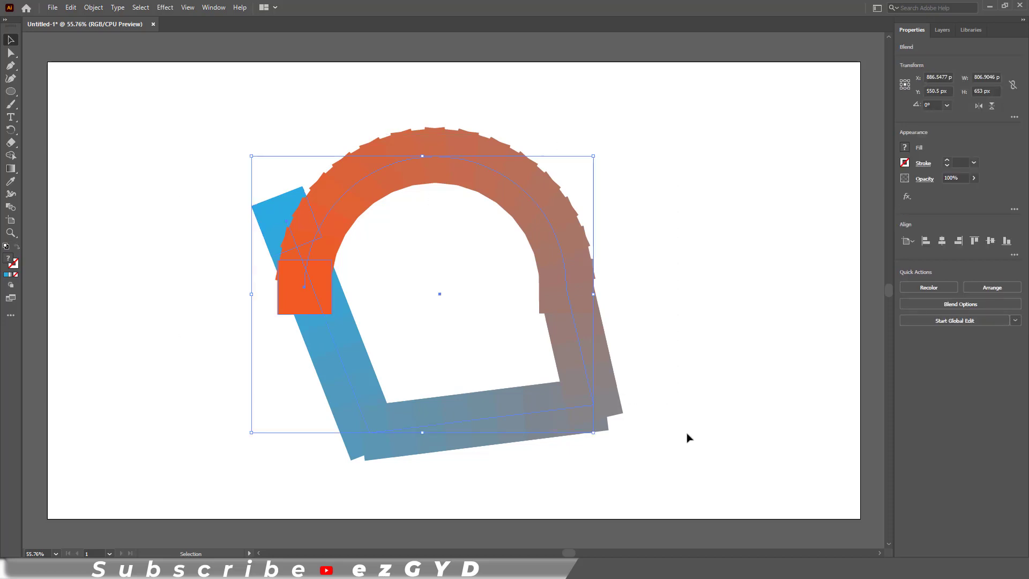